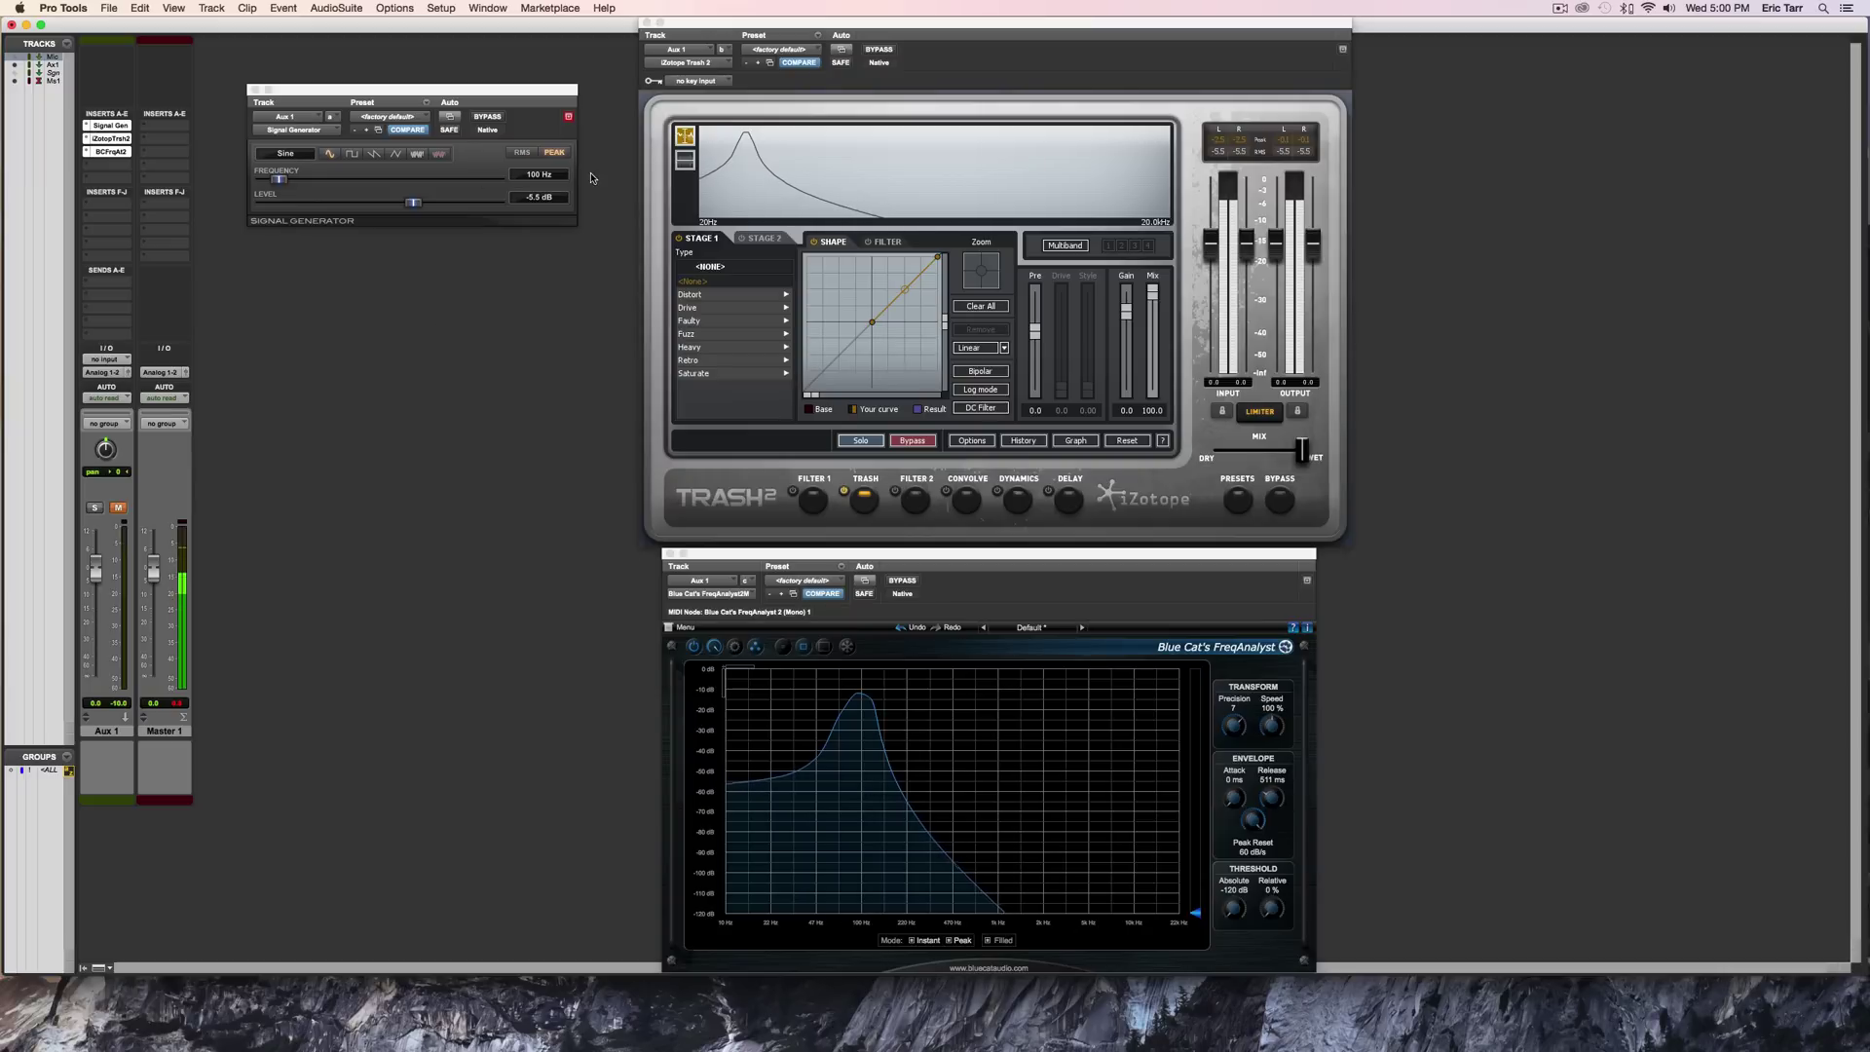
Audition the test tone at 500 Hz on an unmuted Aux 1, then return it to 100 Hz.
left_click(538, 175)
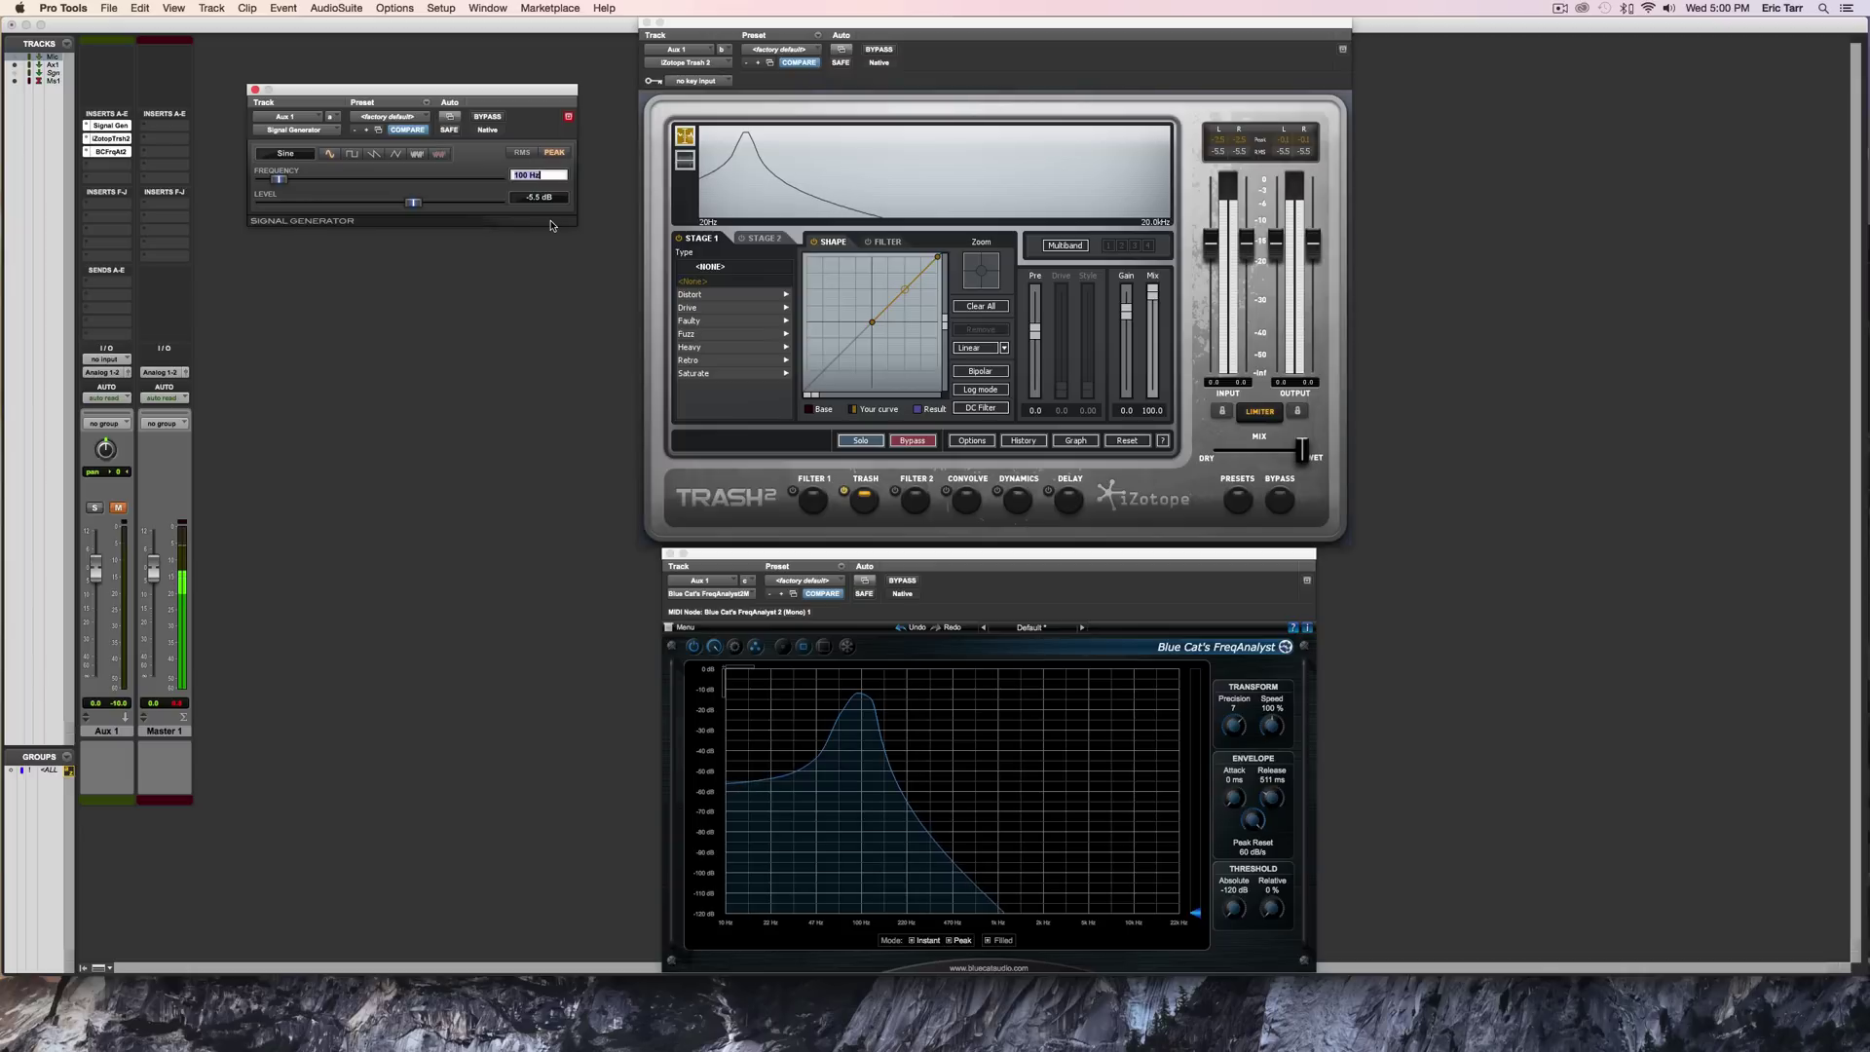
type("500")
key("Return")
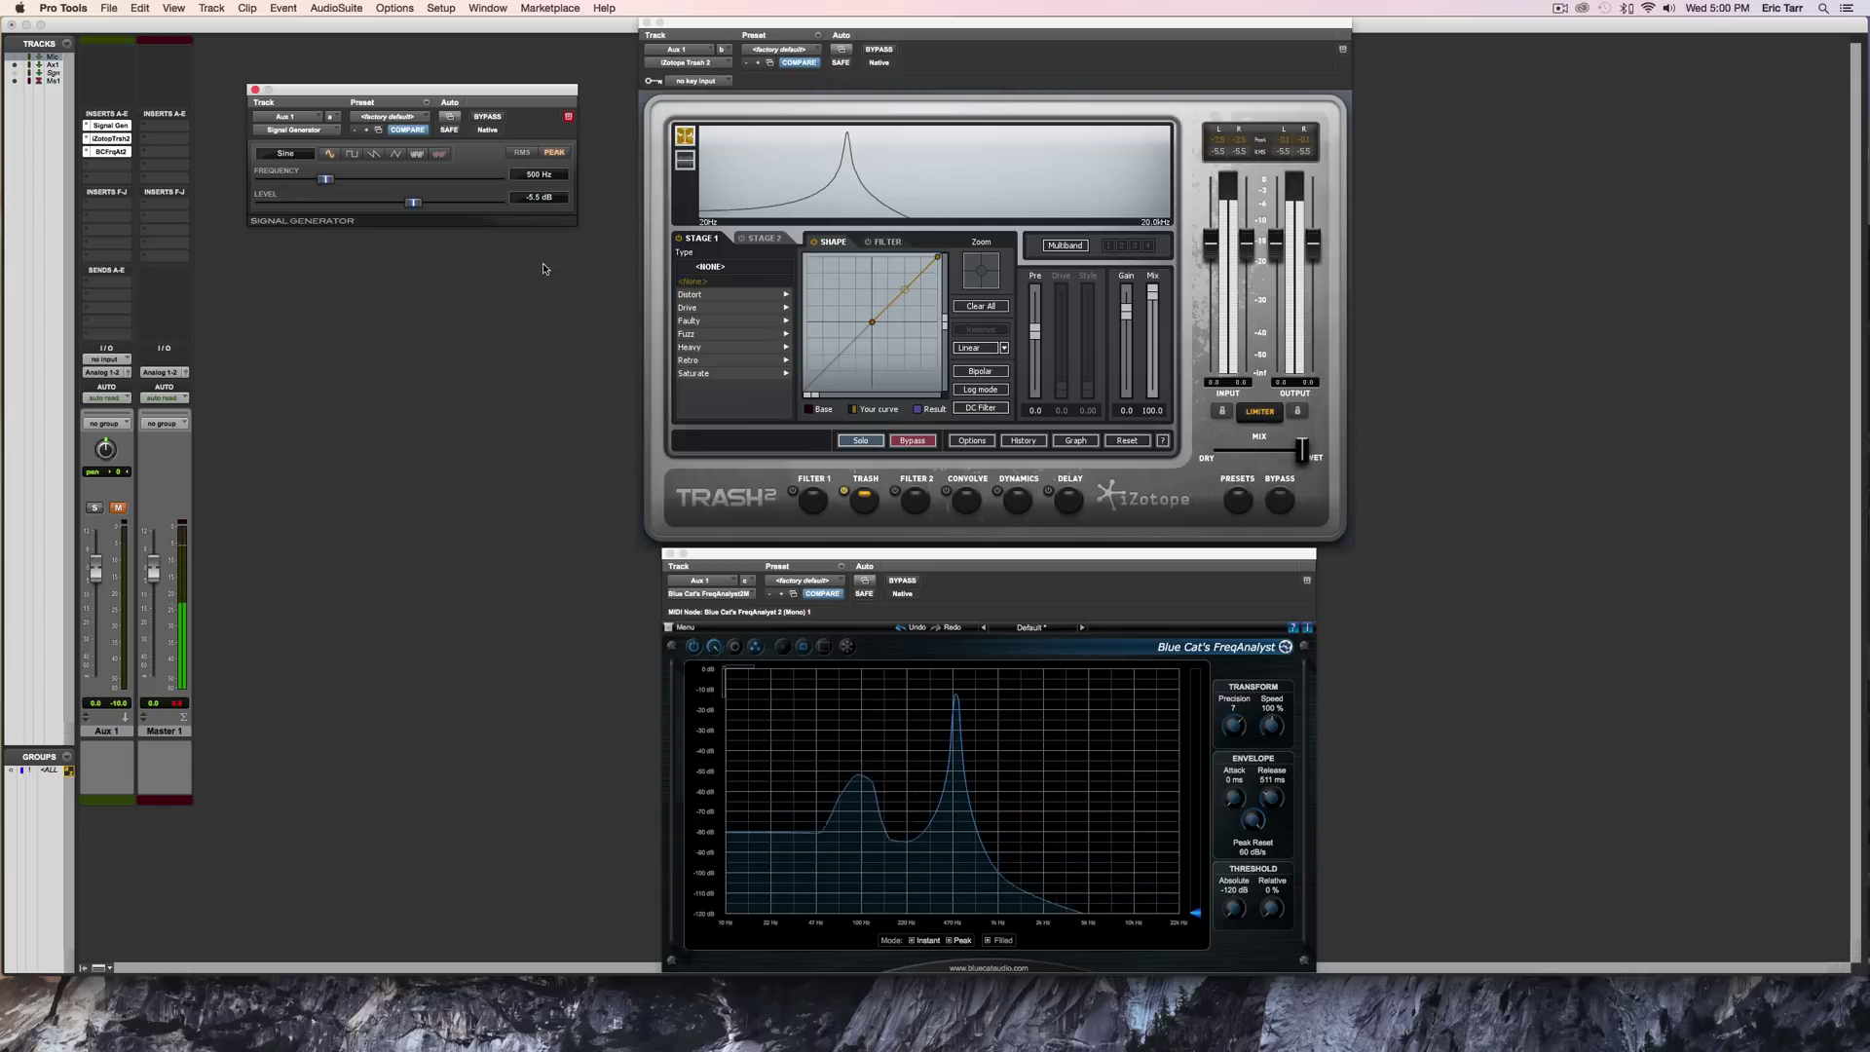
left_click(119, 508)
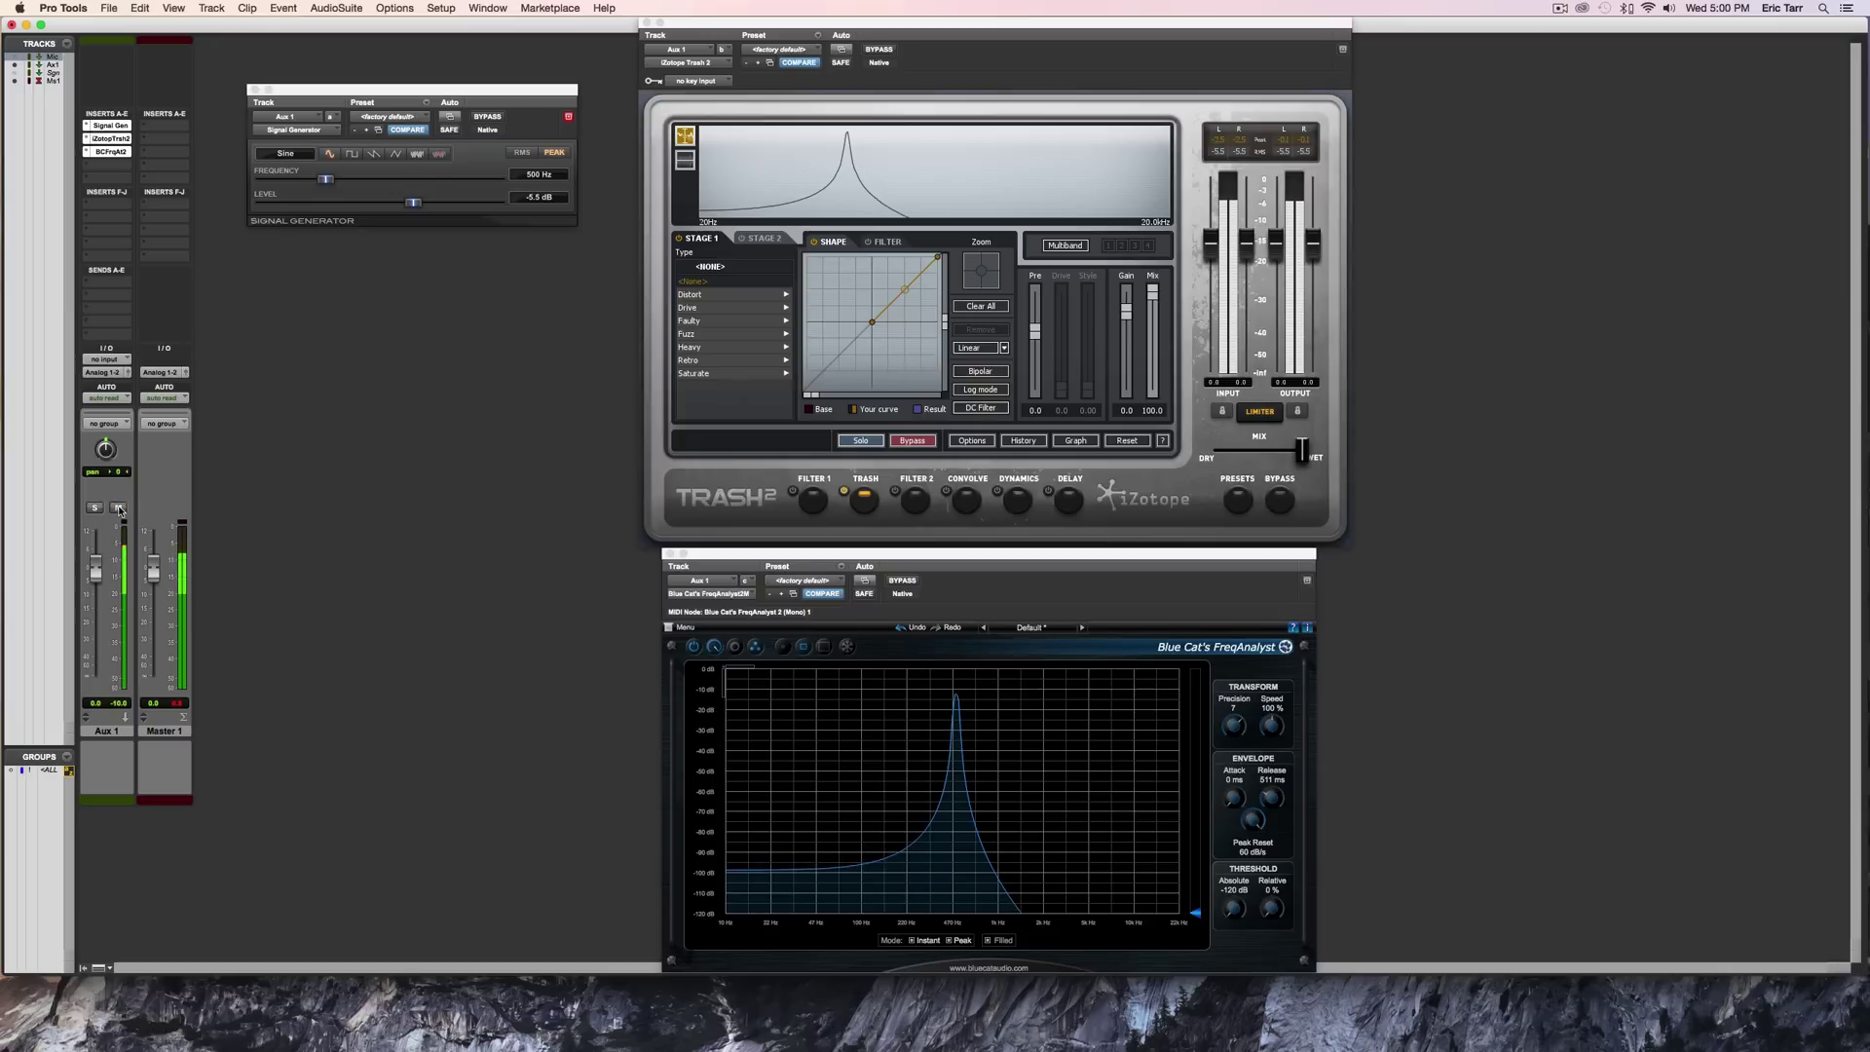
left_click(531, 181)
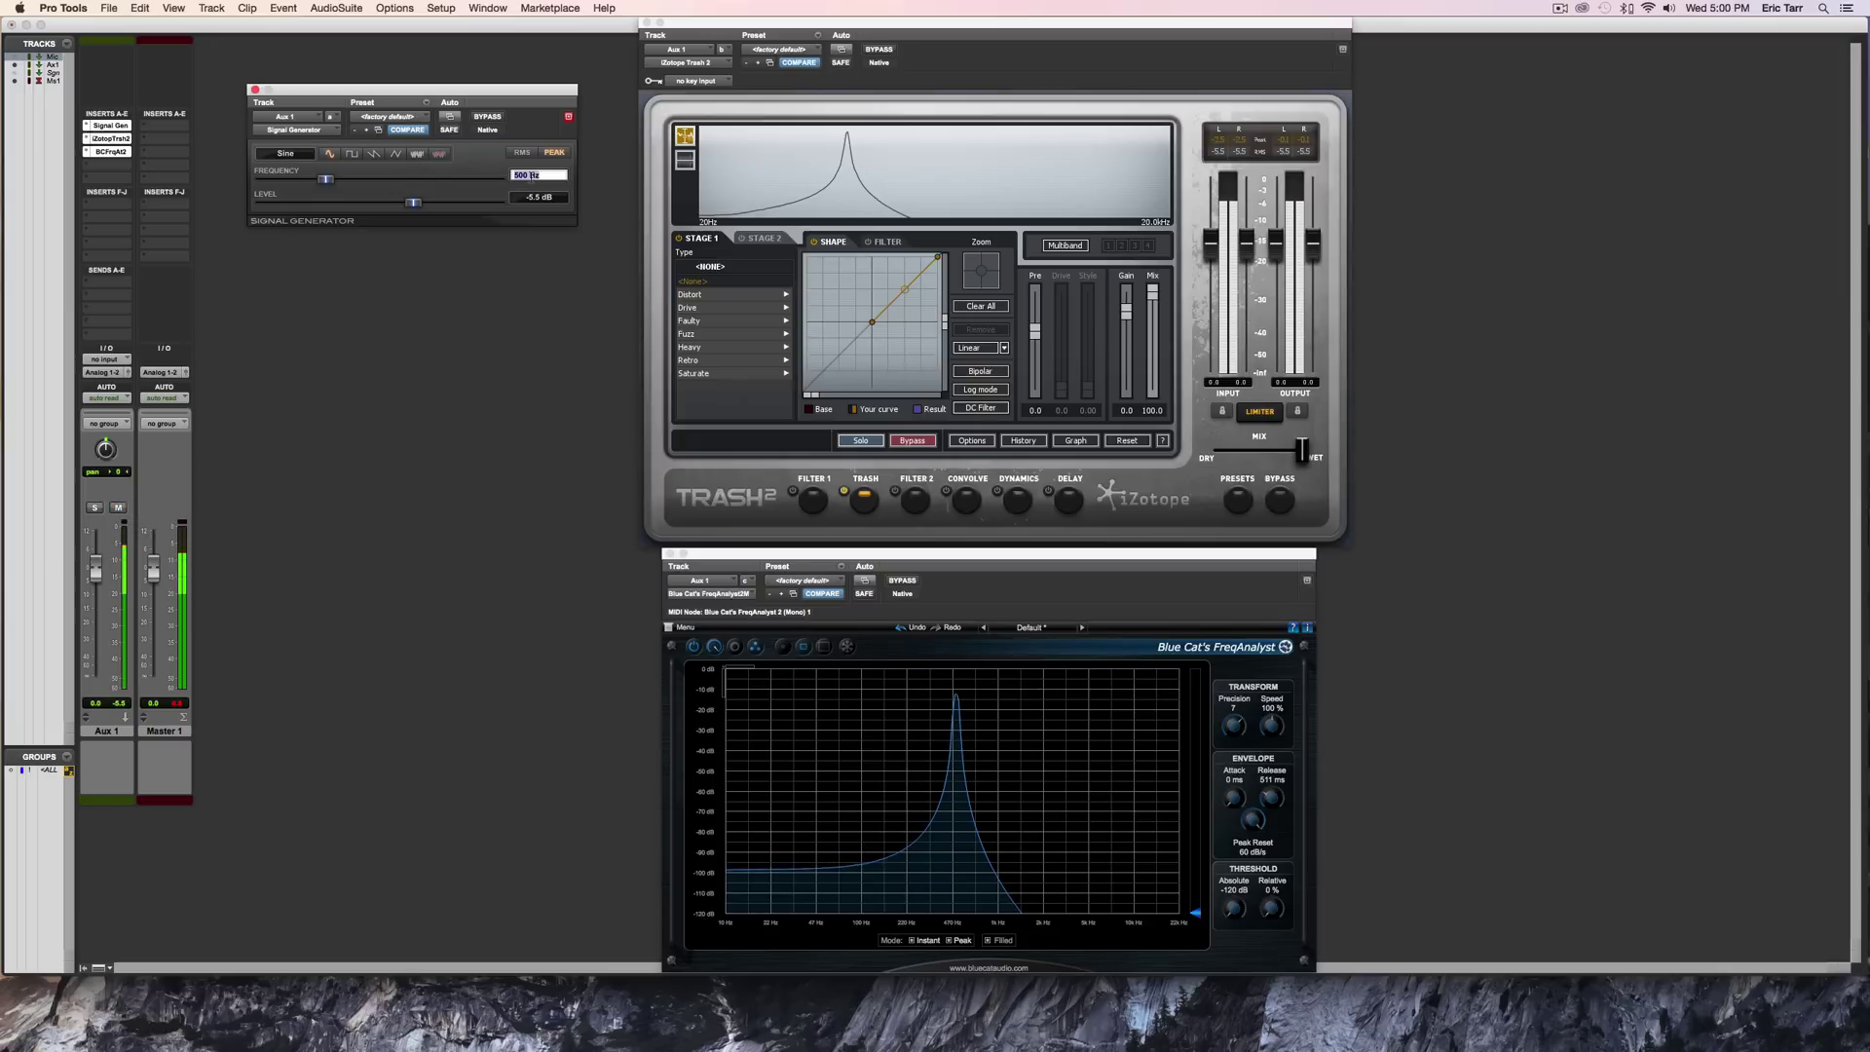
type("100")
key("Return")
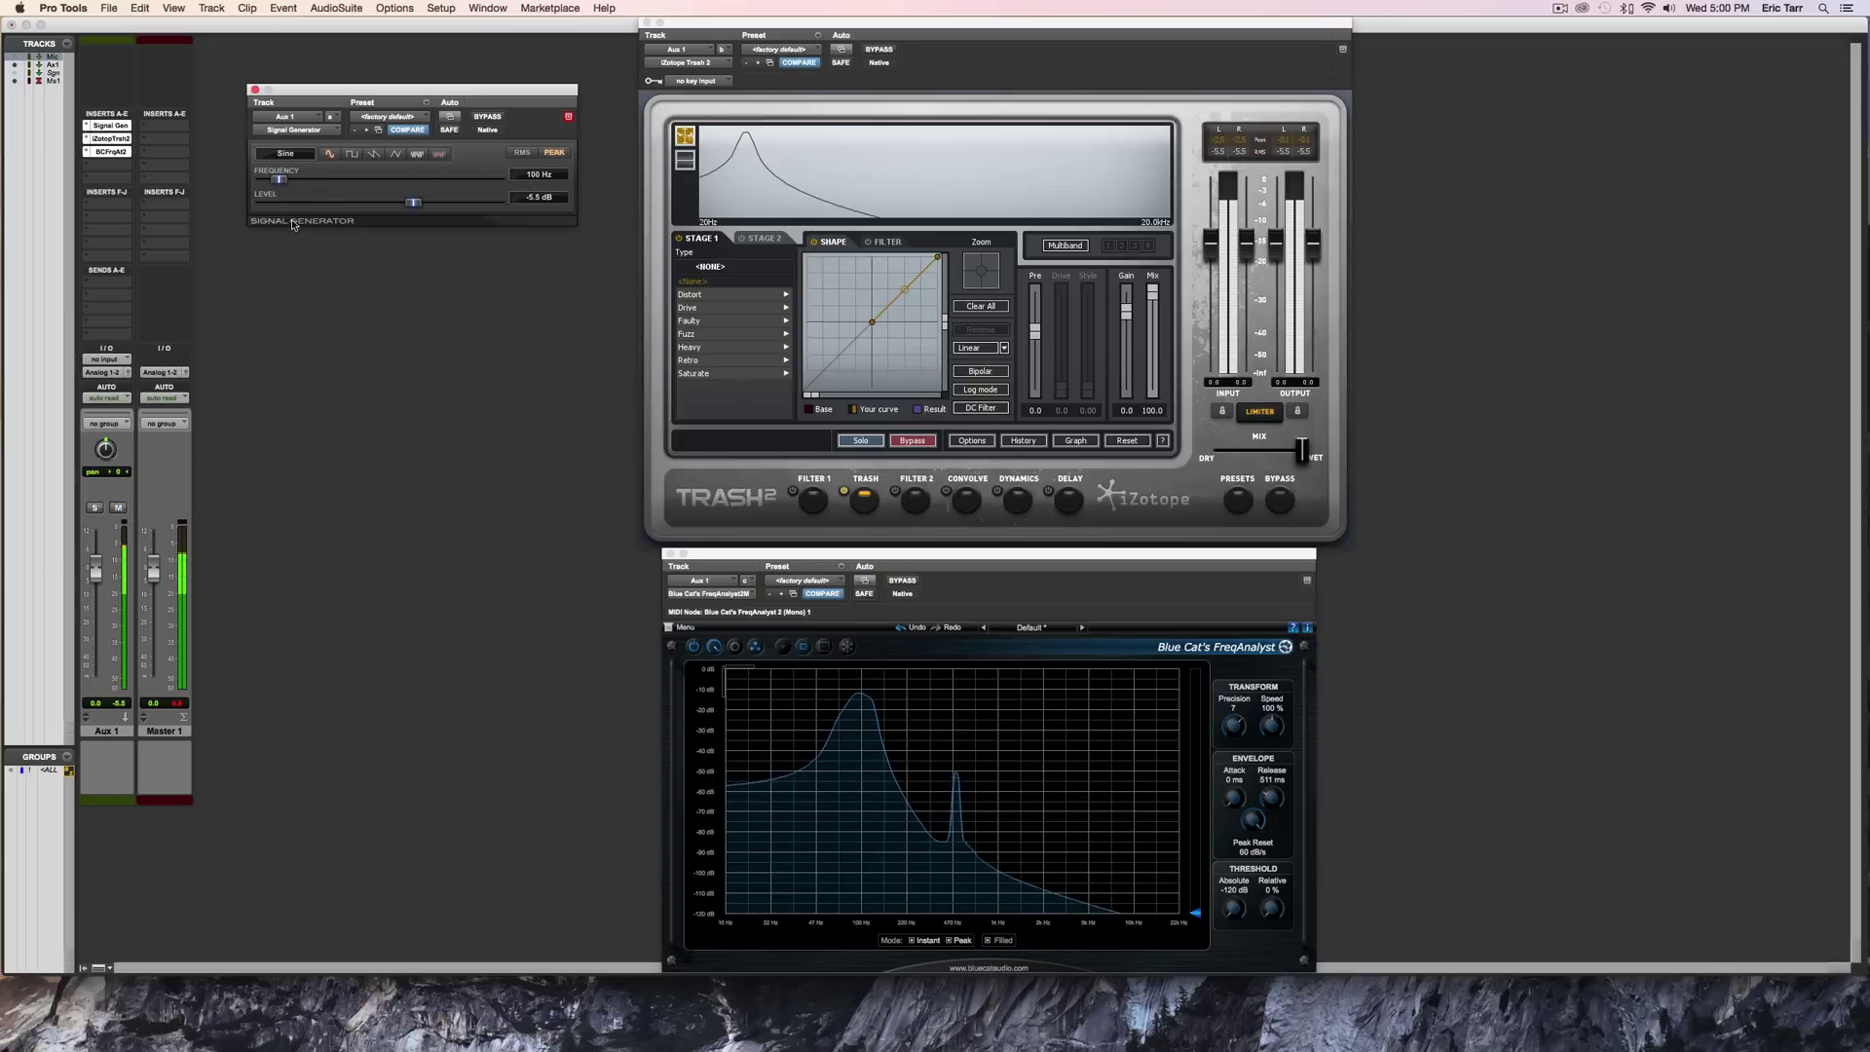
Mute Aux 1 again and add two control points along the straight Trash 2 curve.
left_click(118, 508)
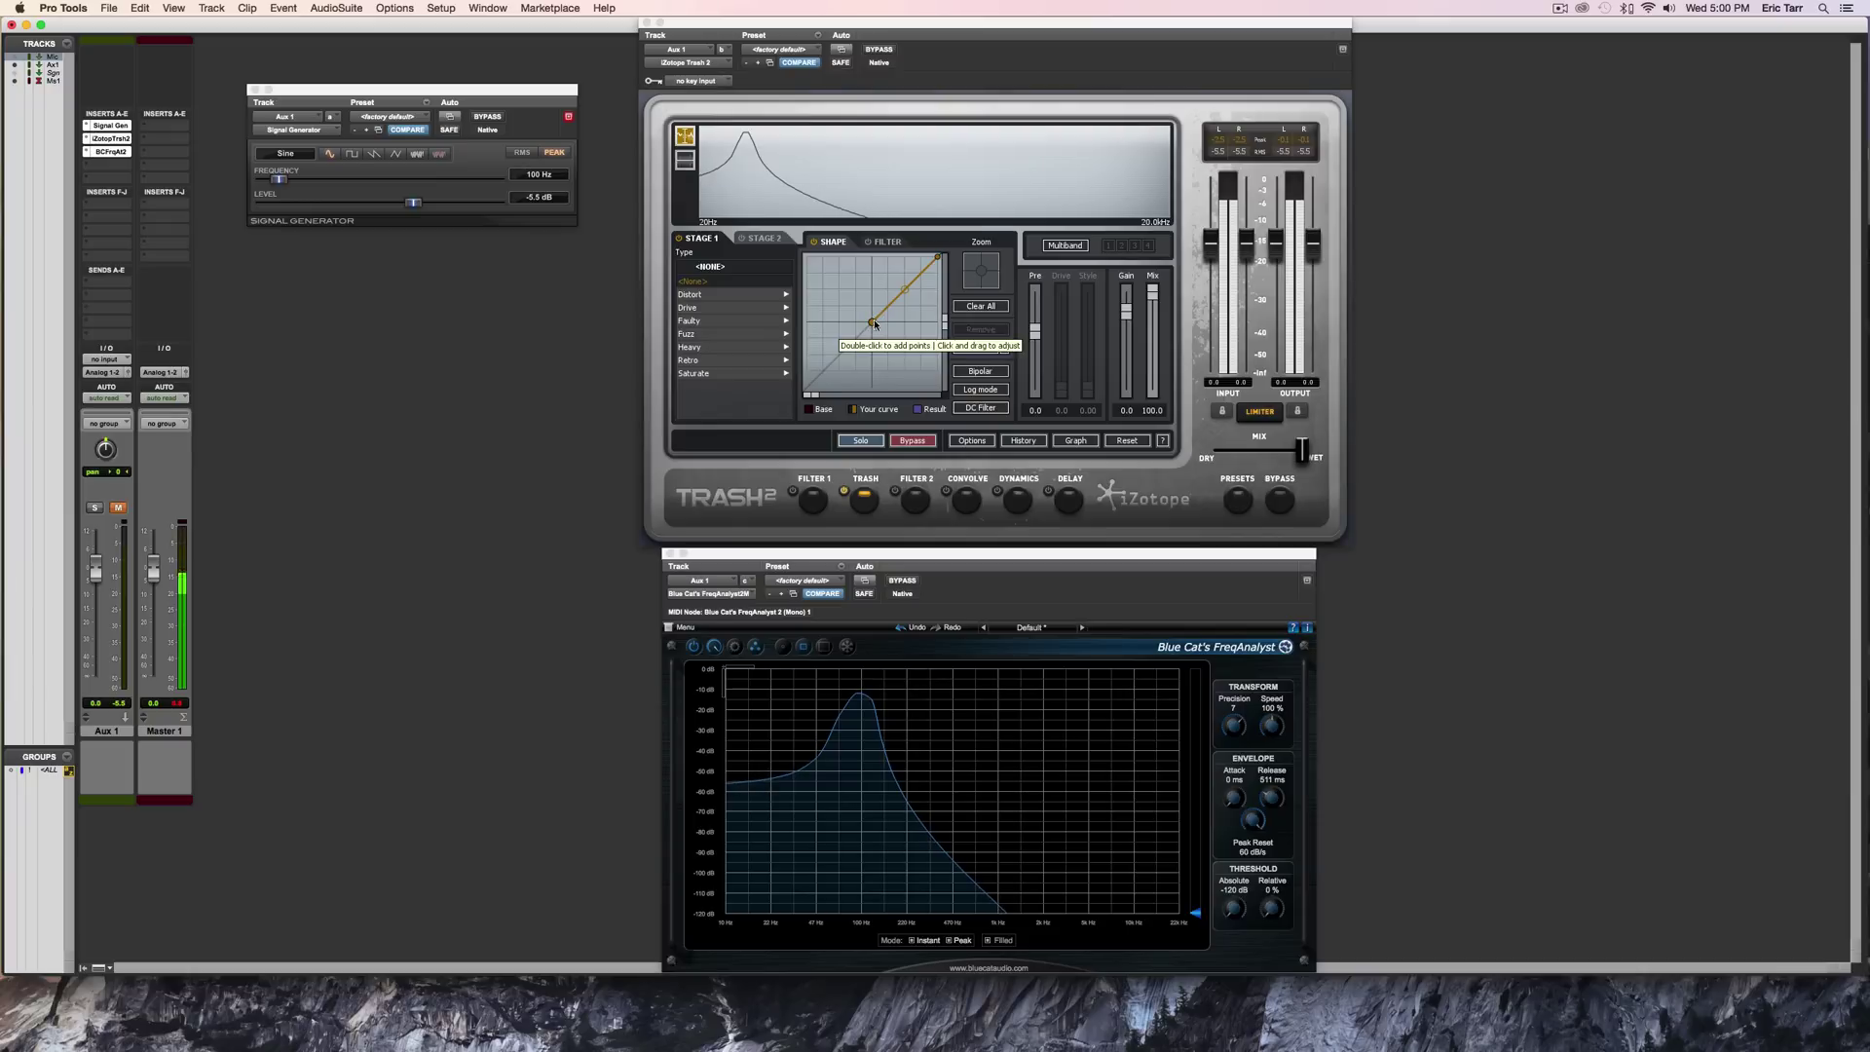
double_click(872, 322)
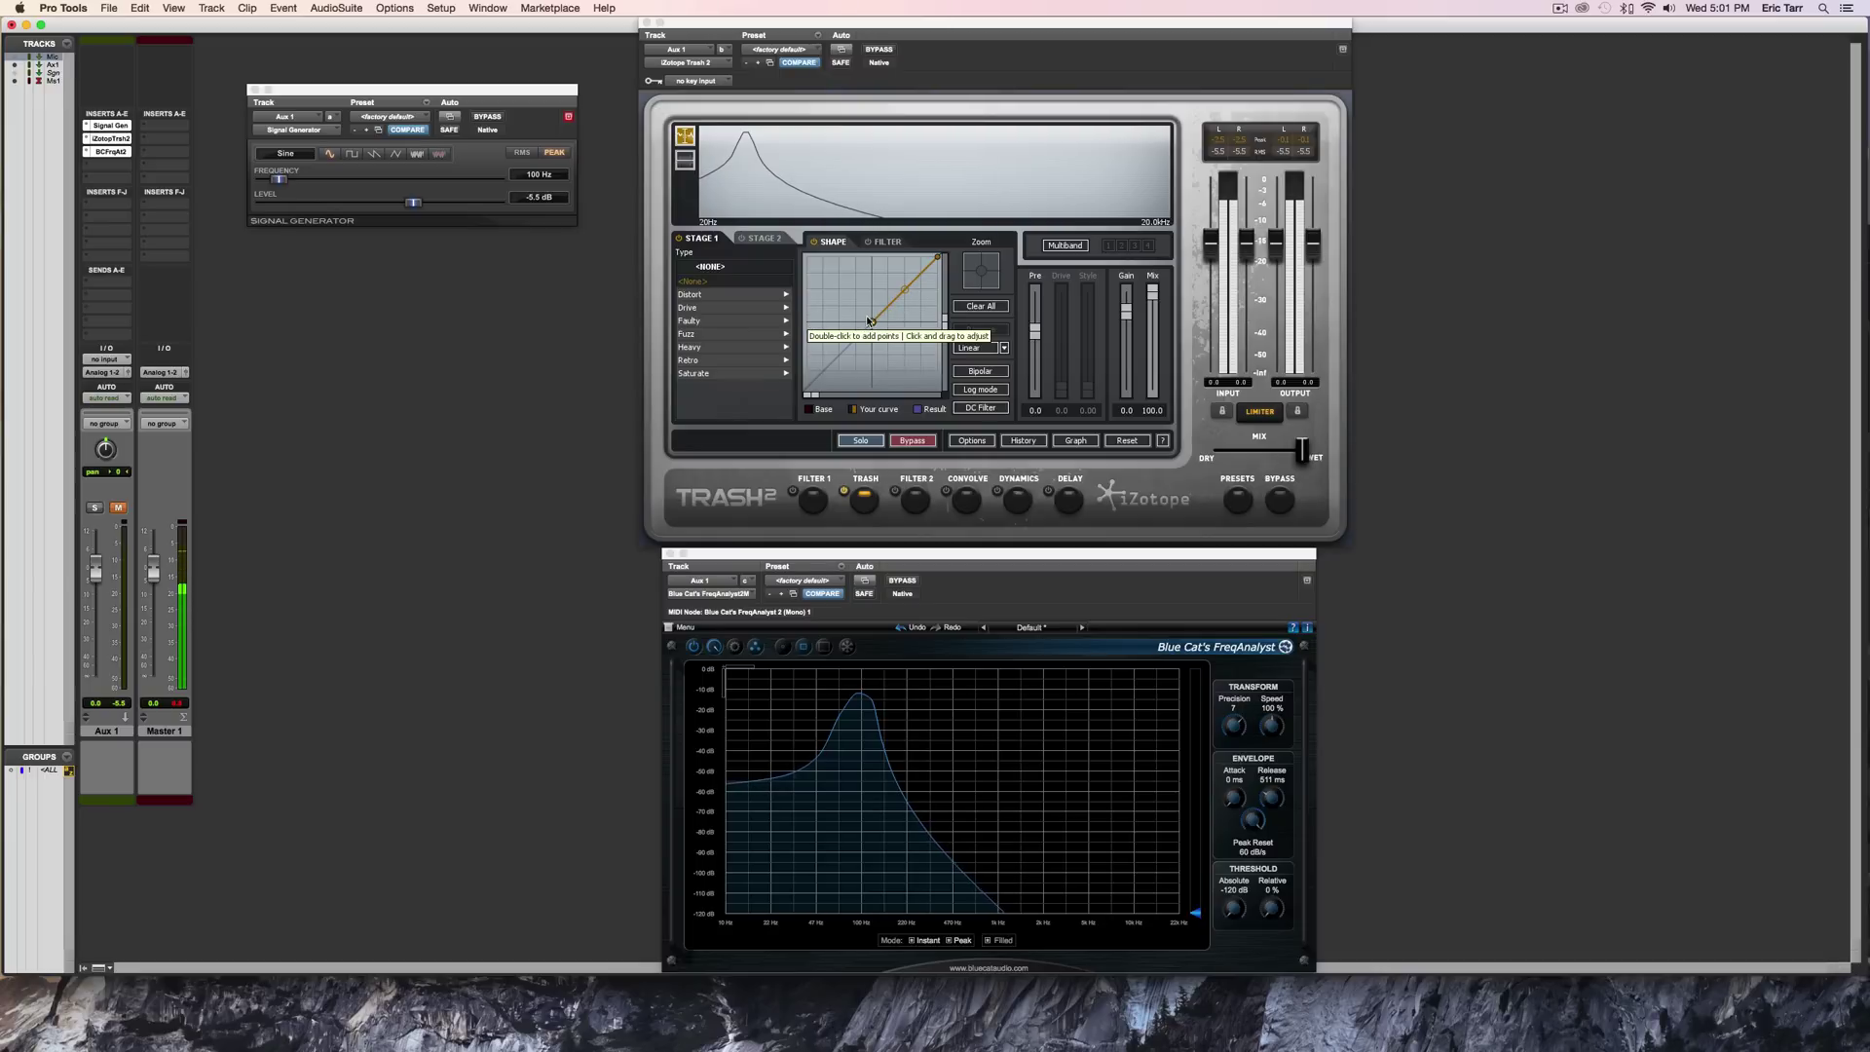
double_click(907, 287)
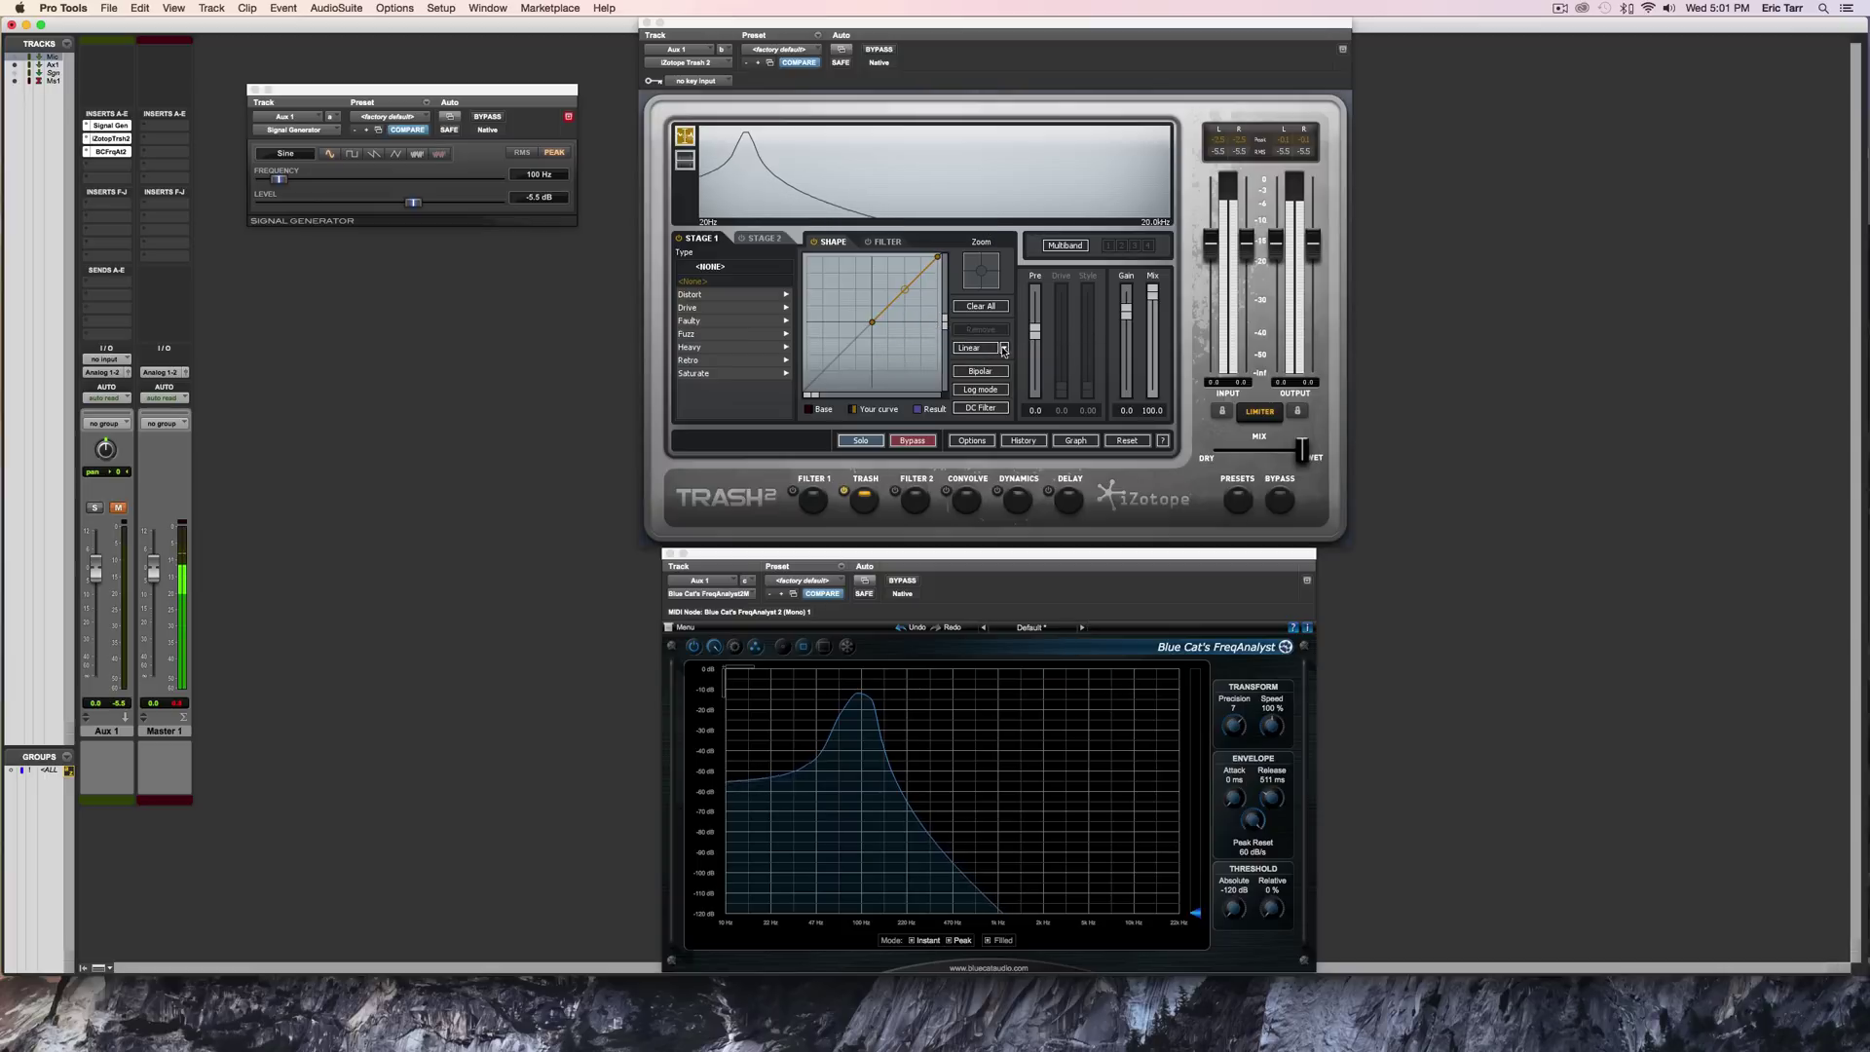
Raise the middle curve point to the top and lower the top-right point slightly, flattening the curve's top.
mouse_move(905, 289)
left_mouse_down()
mouse_move(905, 258)
mouse_move(938, 288)
left_mouse_up()
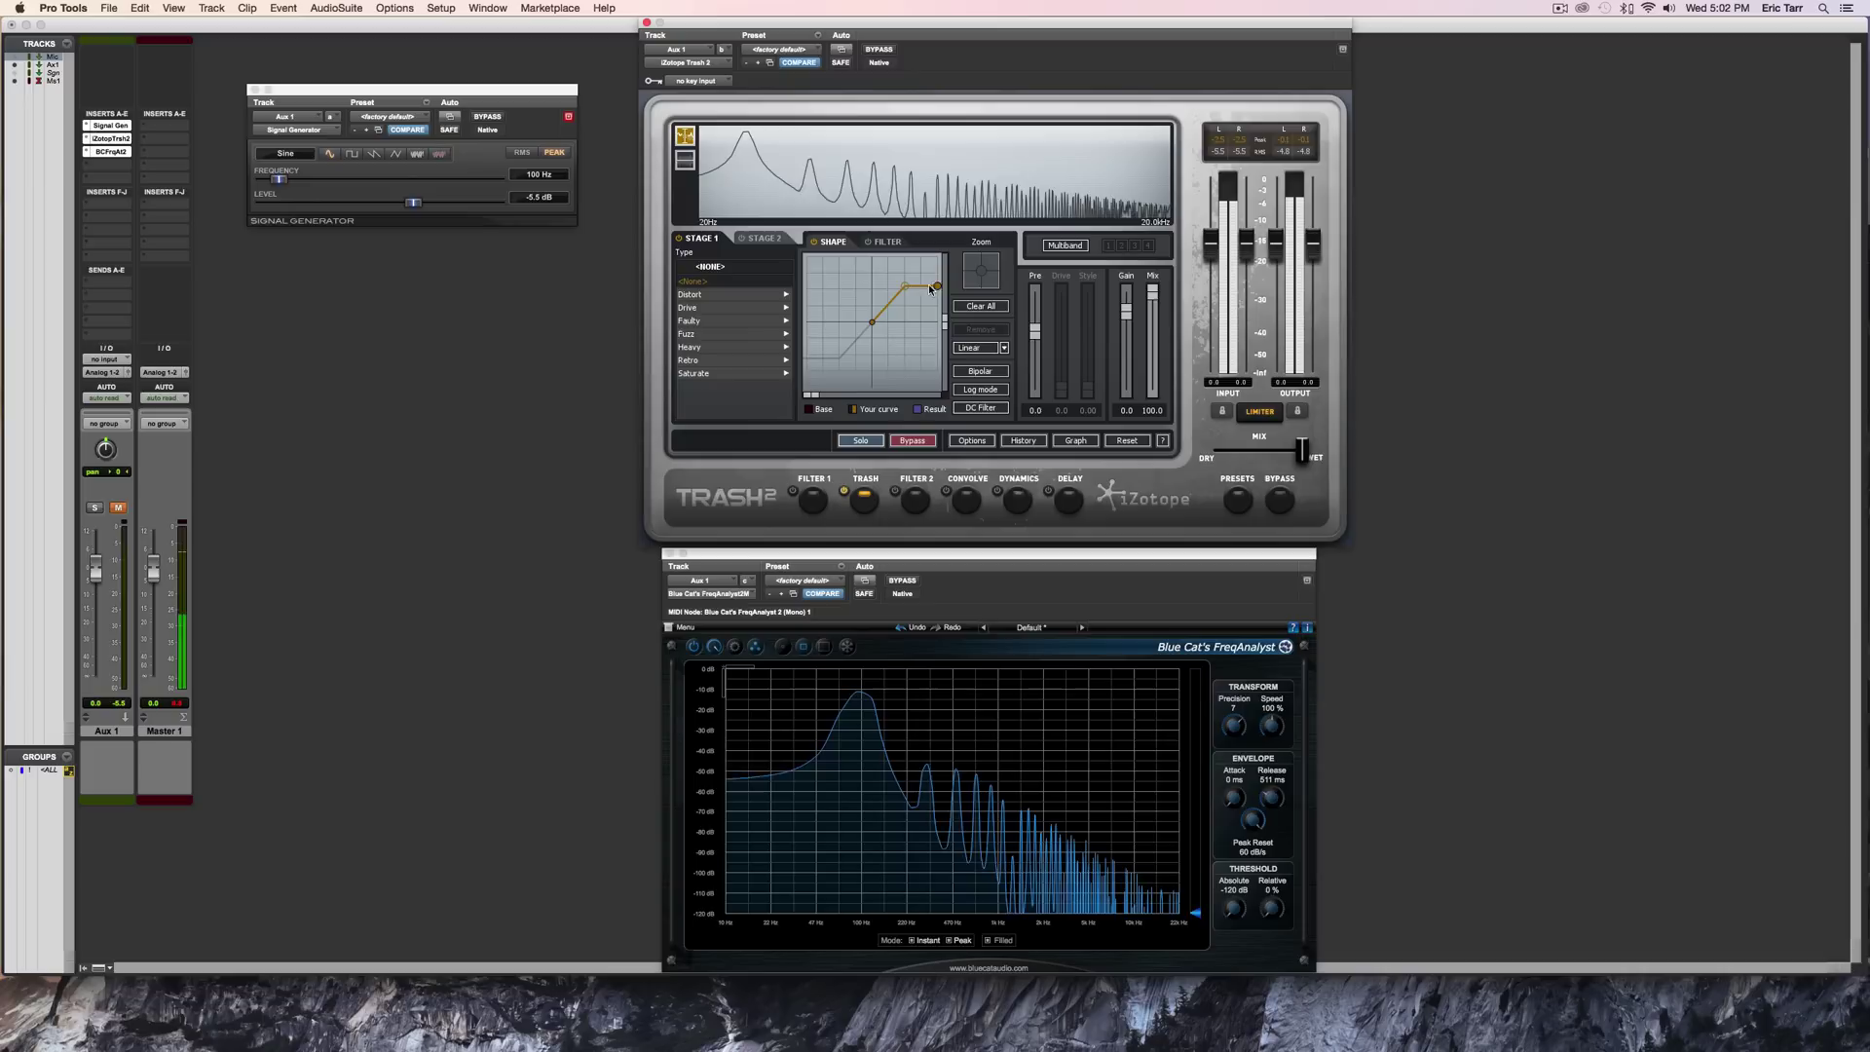
left_click_drag(938, 287, 938, 290)
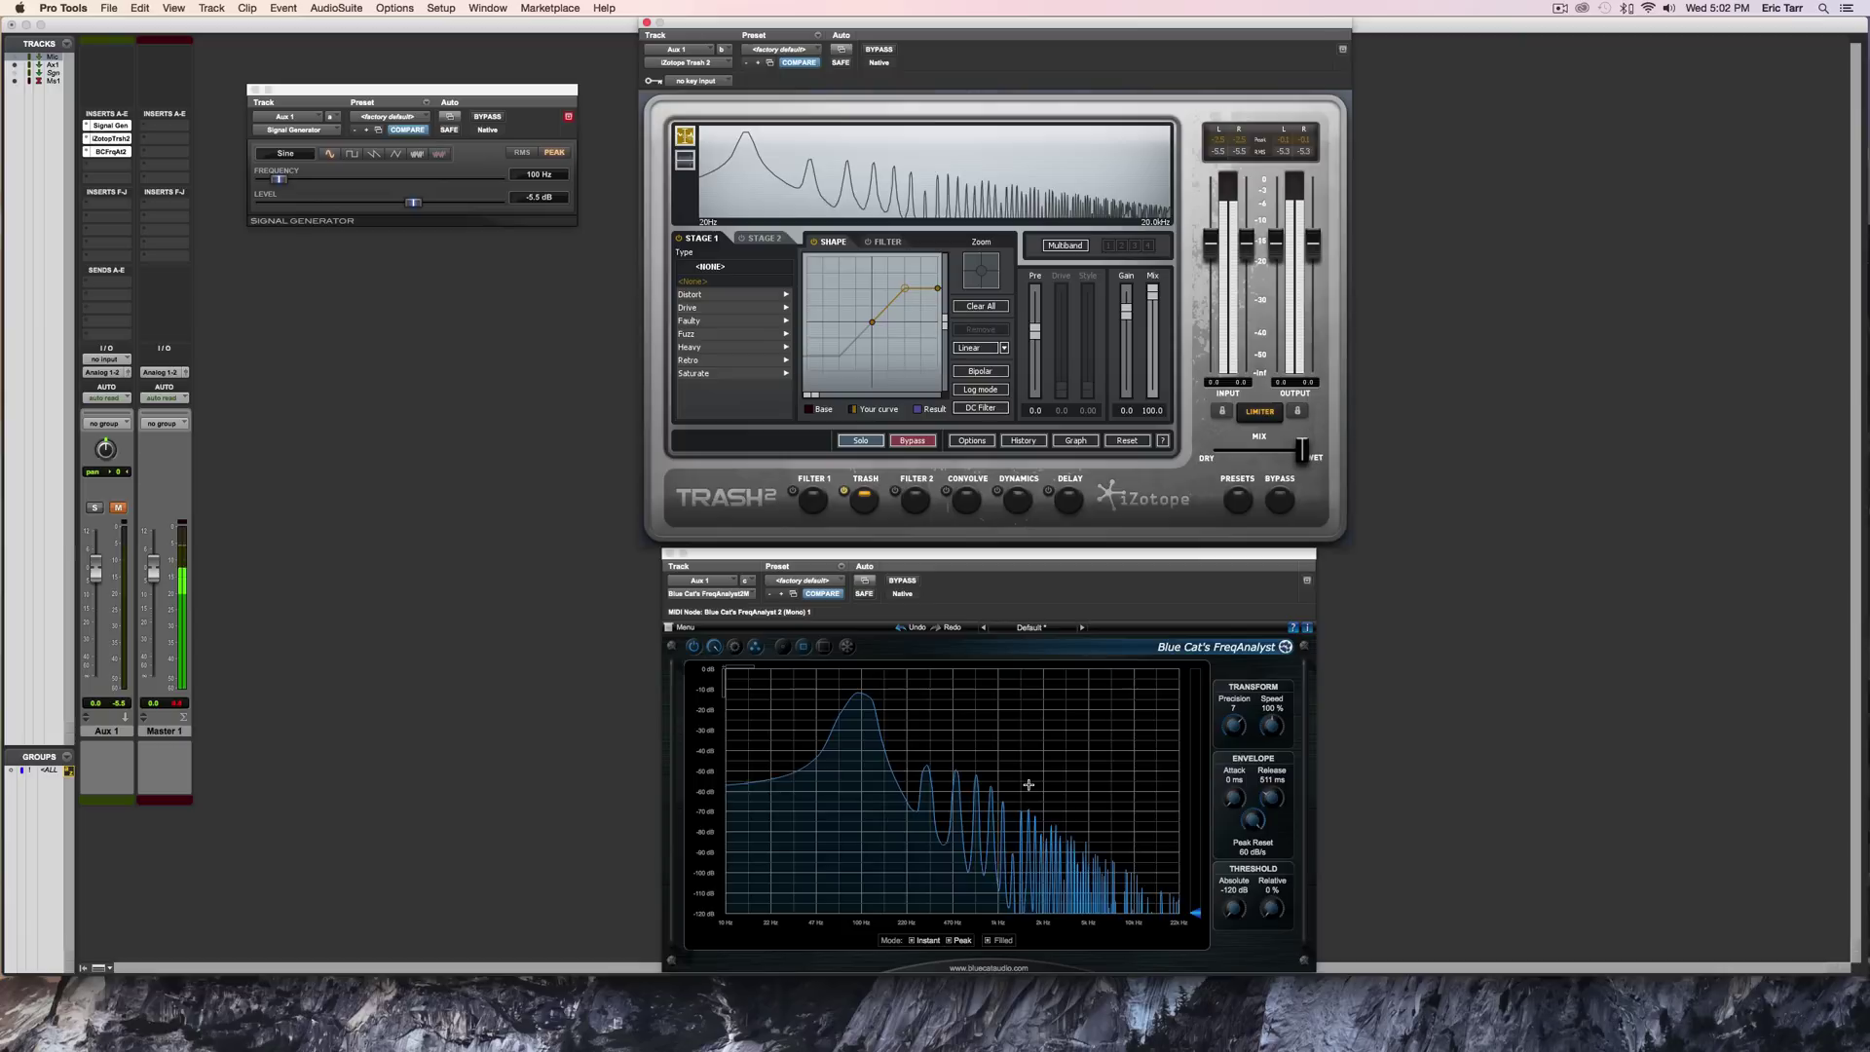
Lower the curve's top-right node, raise it back to the top, then settle it just below.
left_click_drag(940, 291, 941, 314)
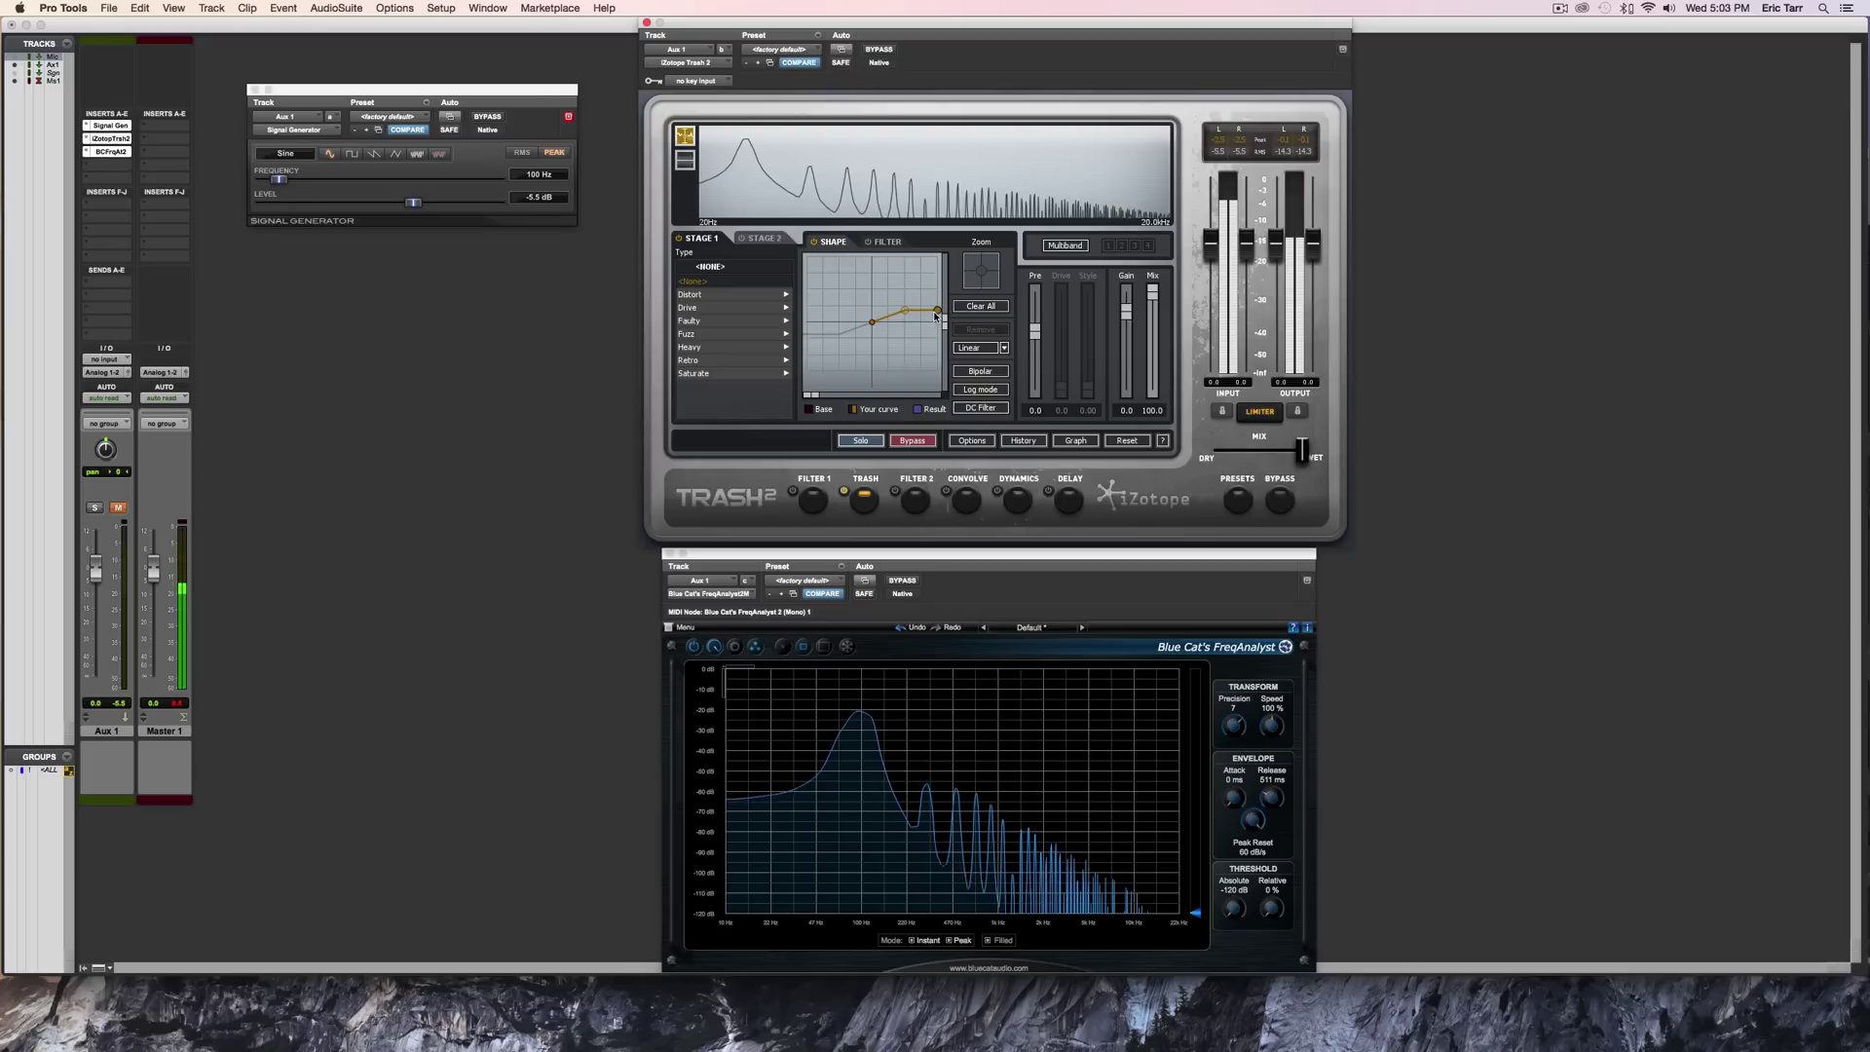
left_click_drag(938, 310, 938, 262)
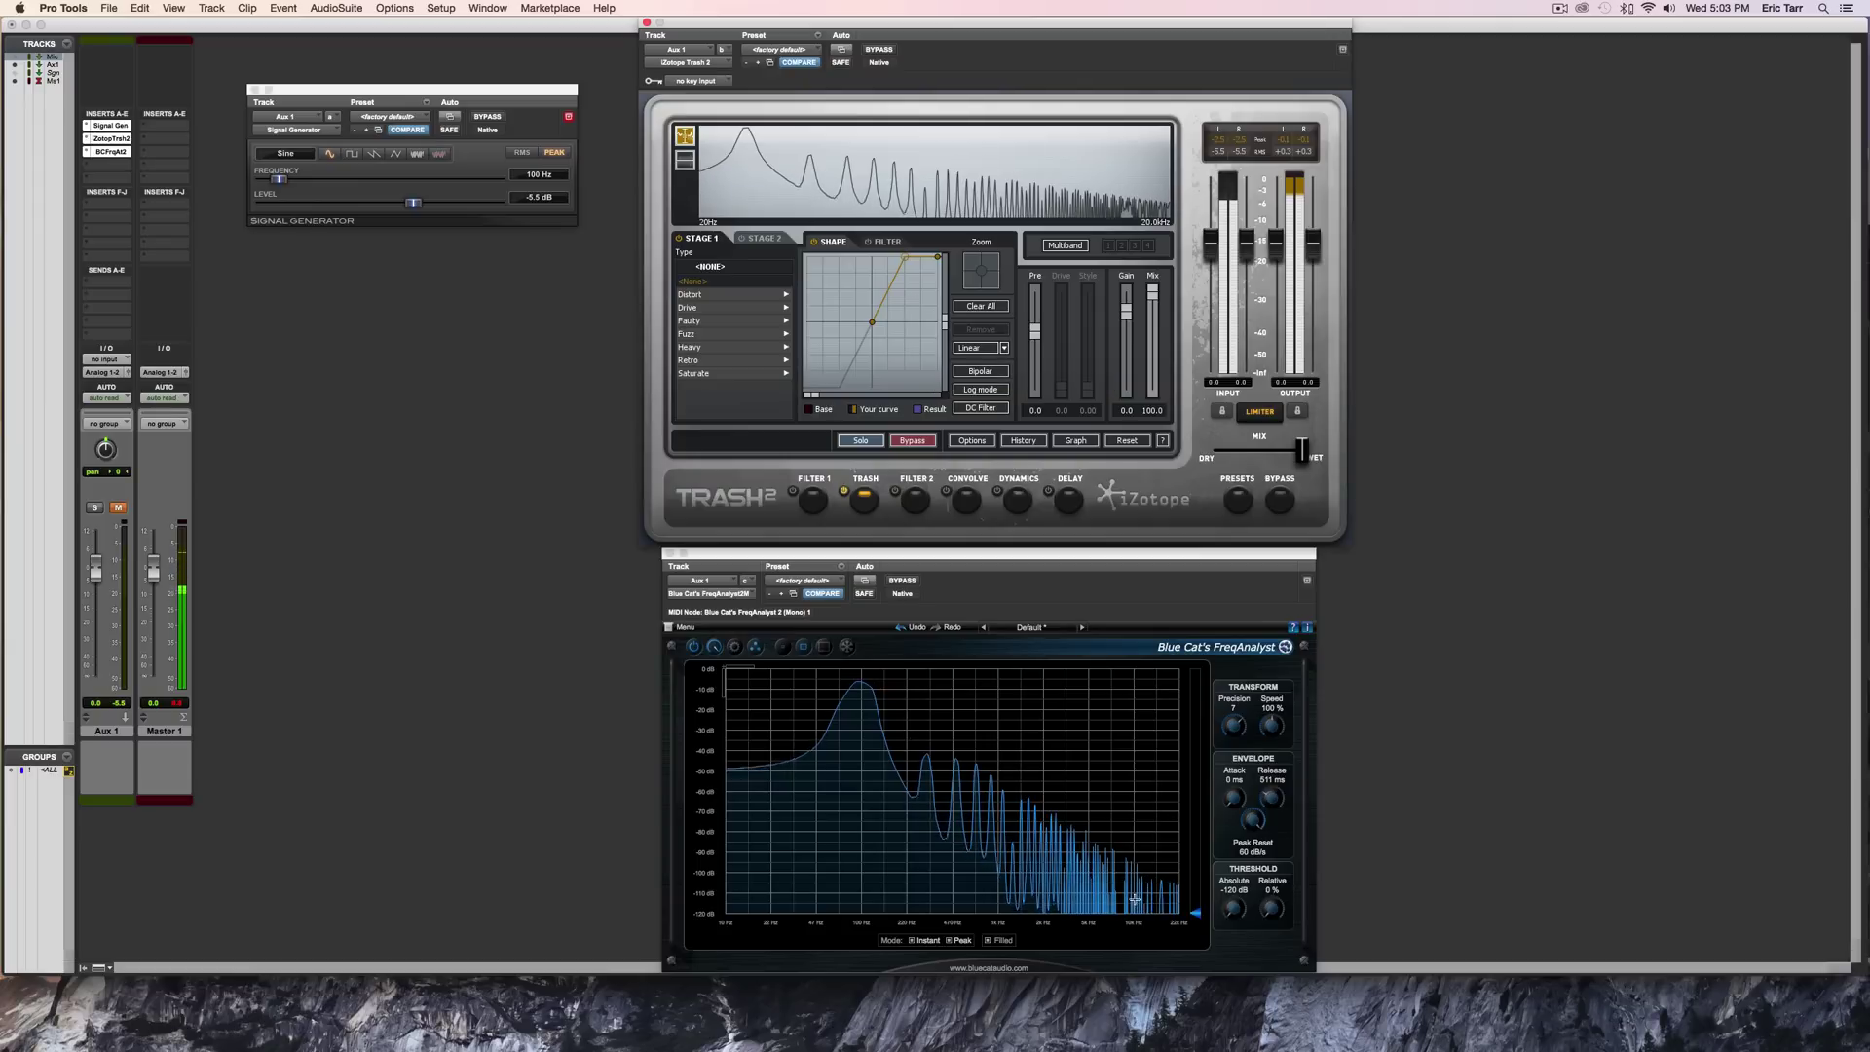
left_click_drag(937, 256, 937, 276)
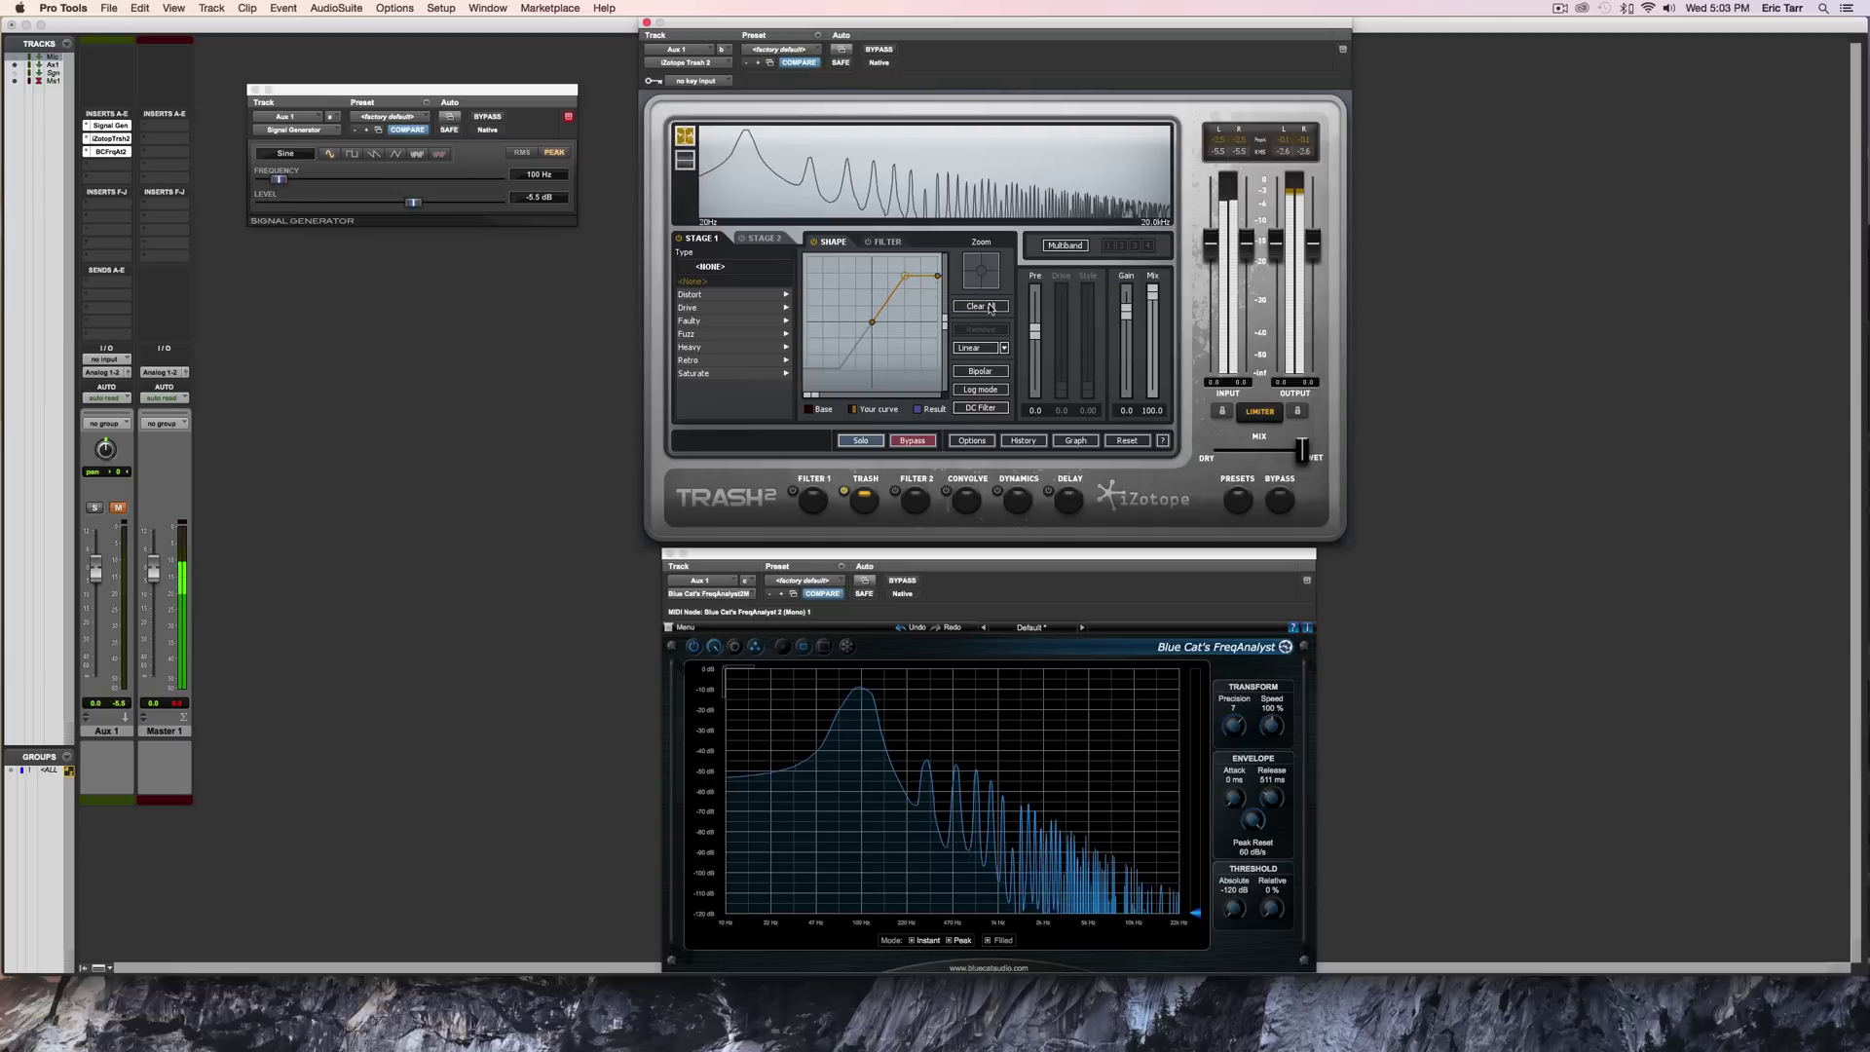
Clear the added points, then bend the middle of the curve upward and ease the upper point down.
left_click(992, 307)
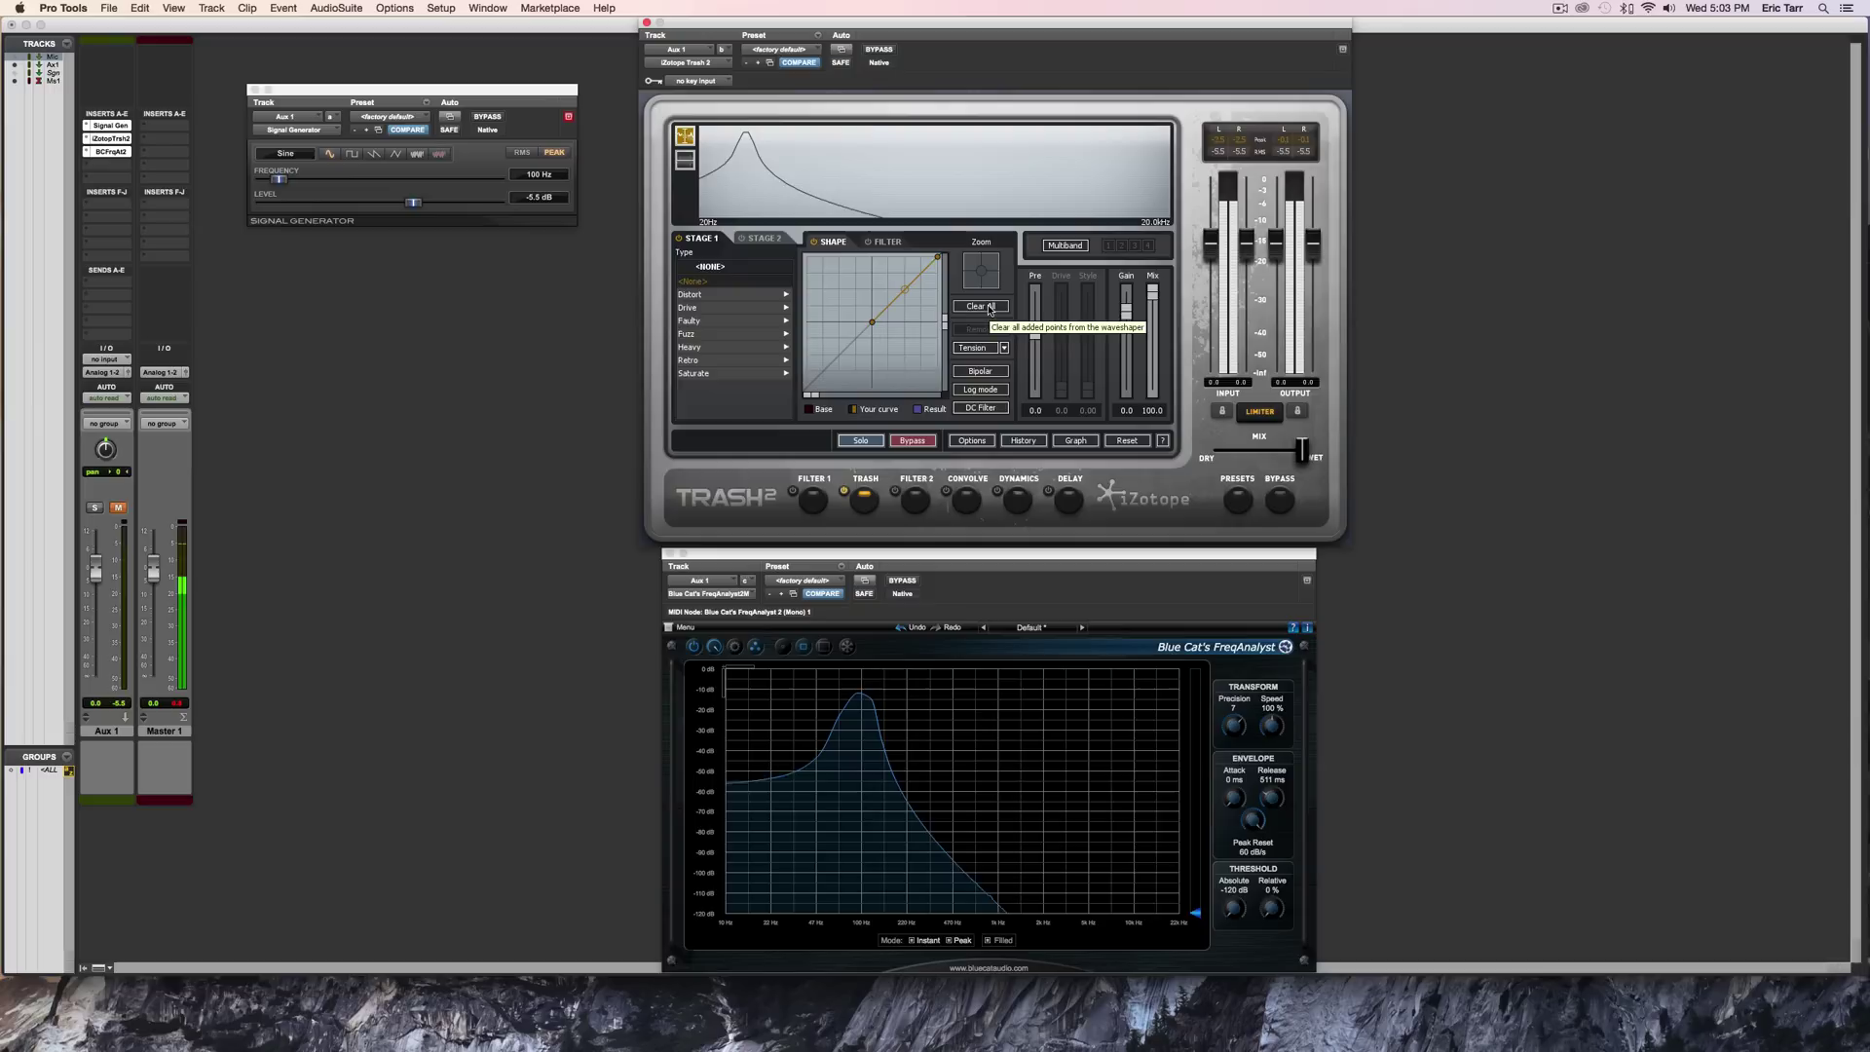
left_click(1003, 349)
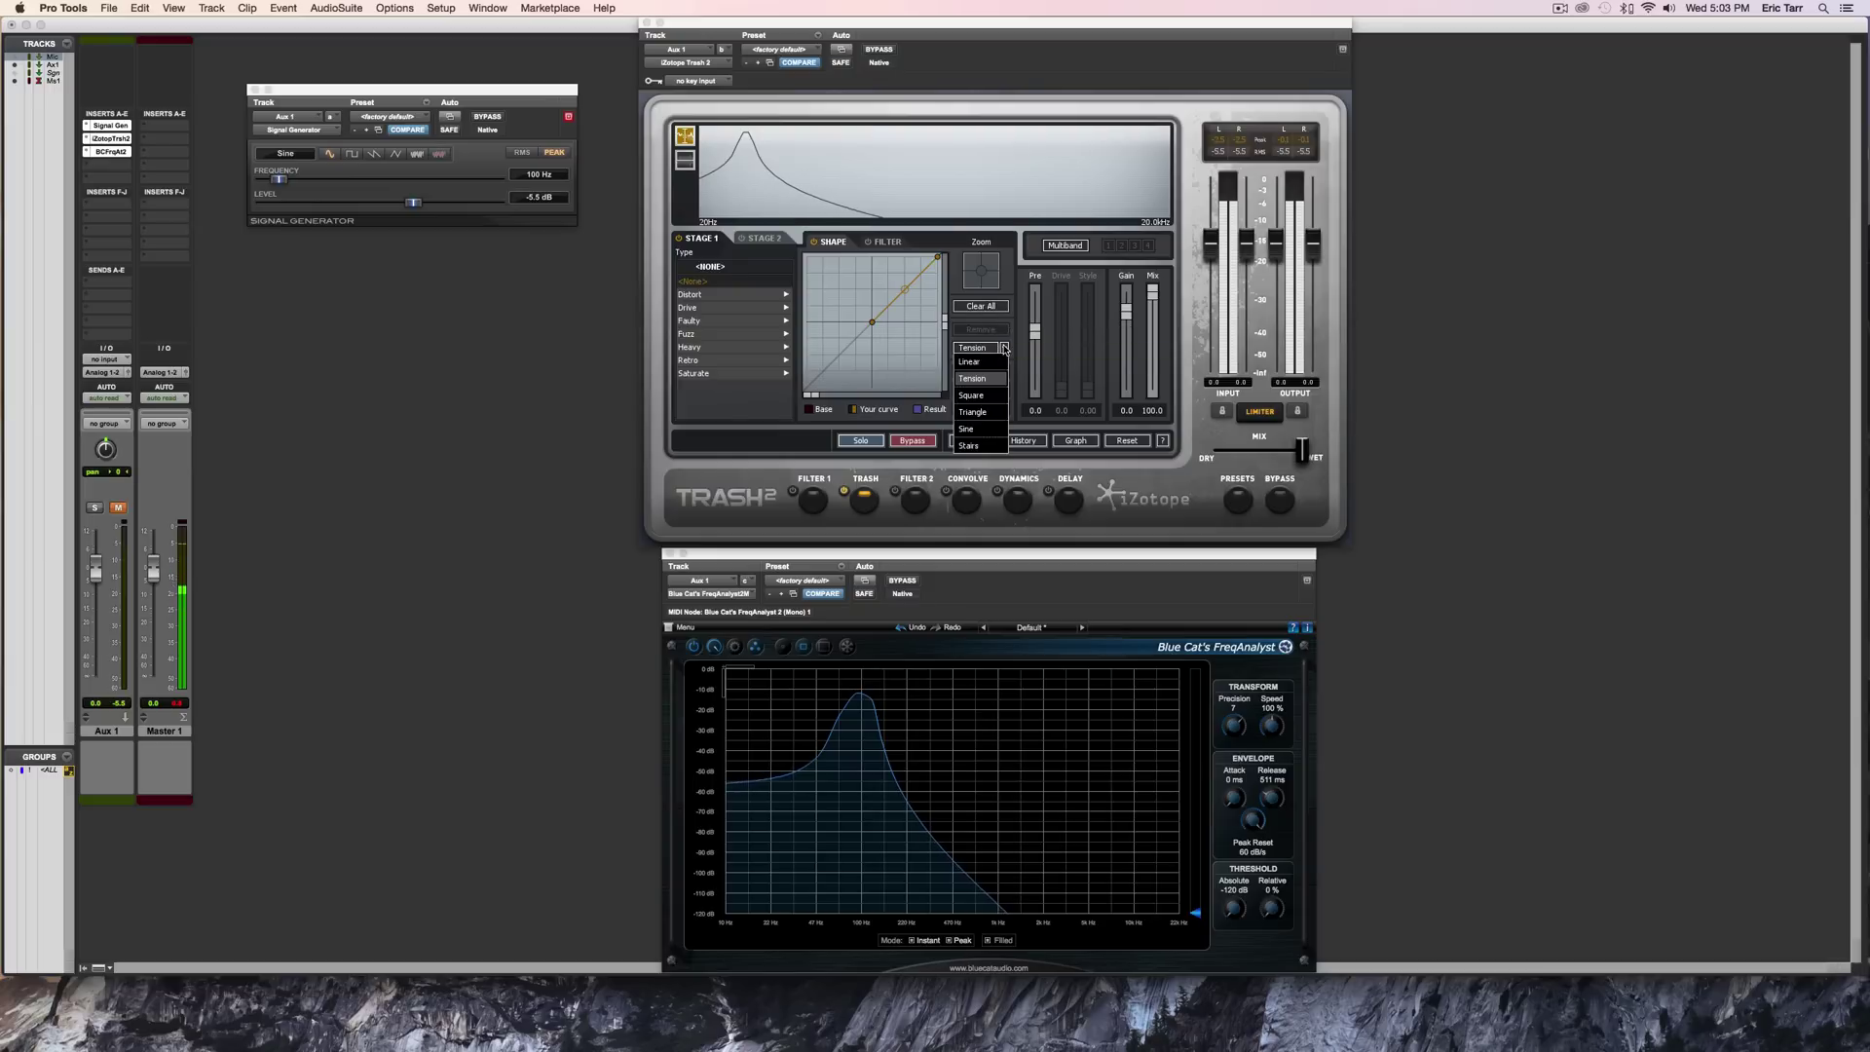
left_click(1005, 349)
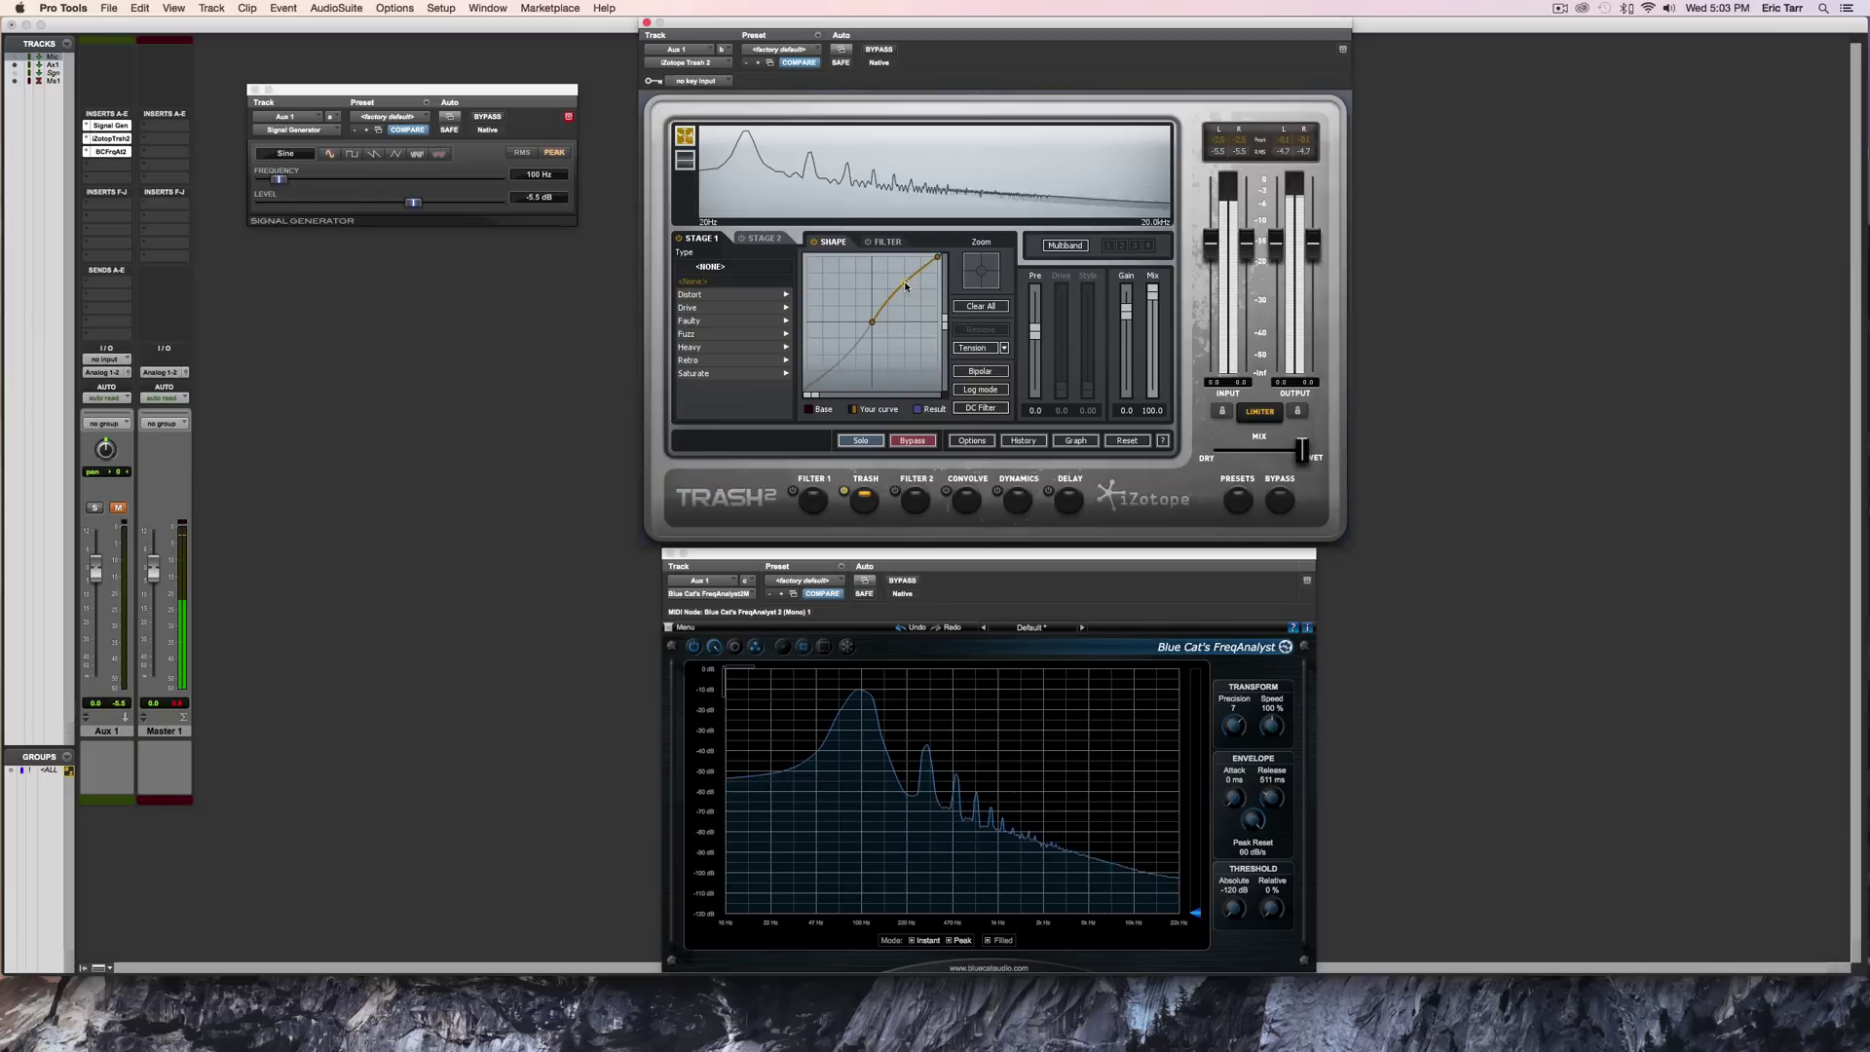
left_click_drag(906, 289, 906, 271)
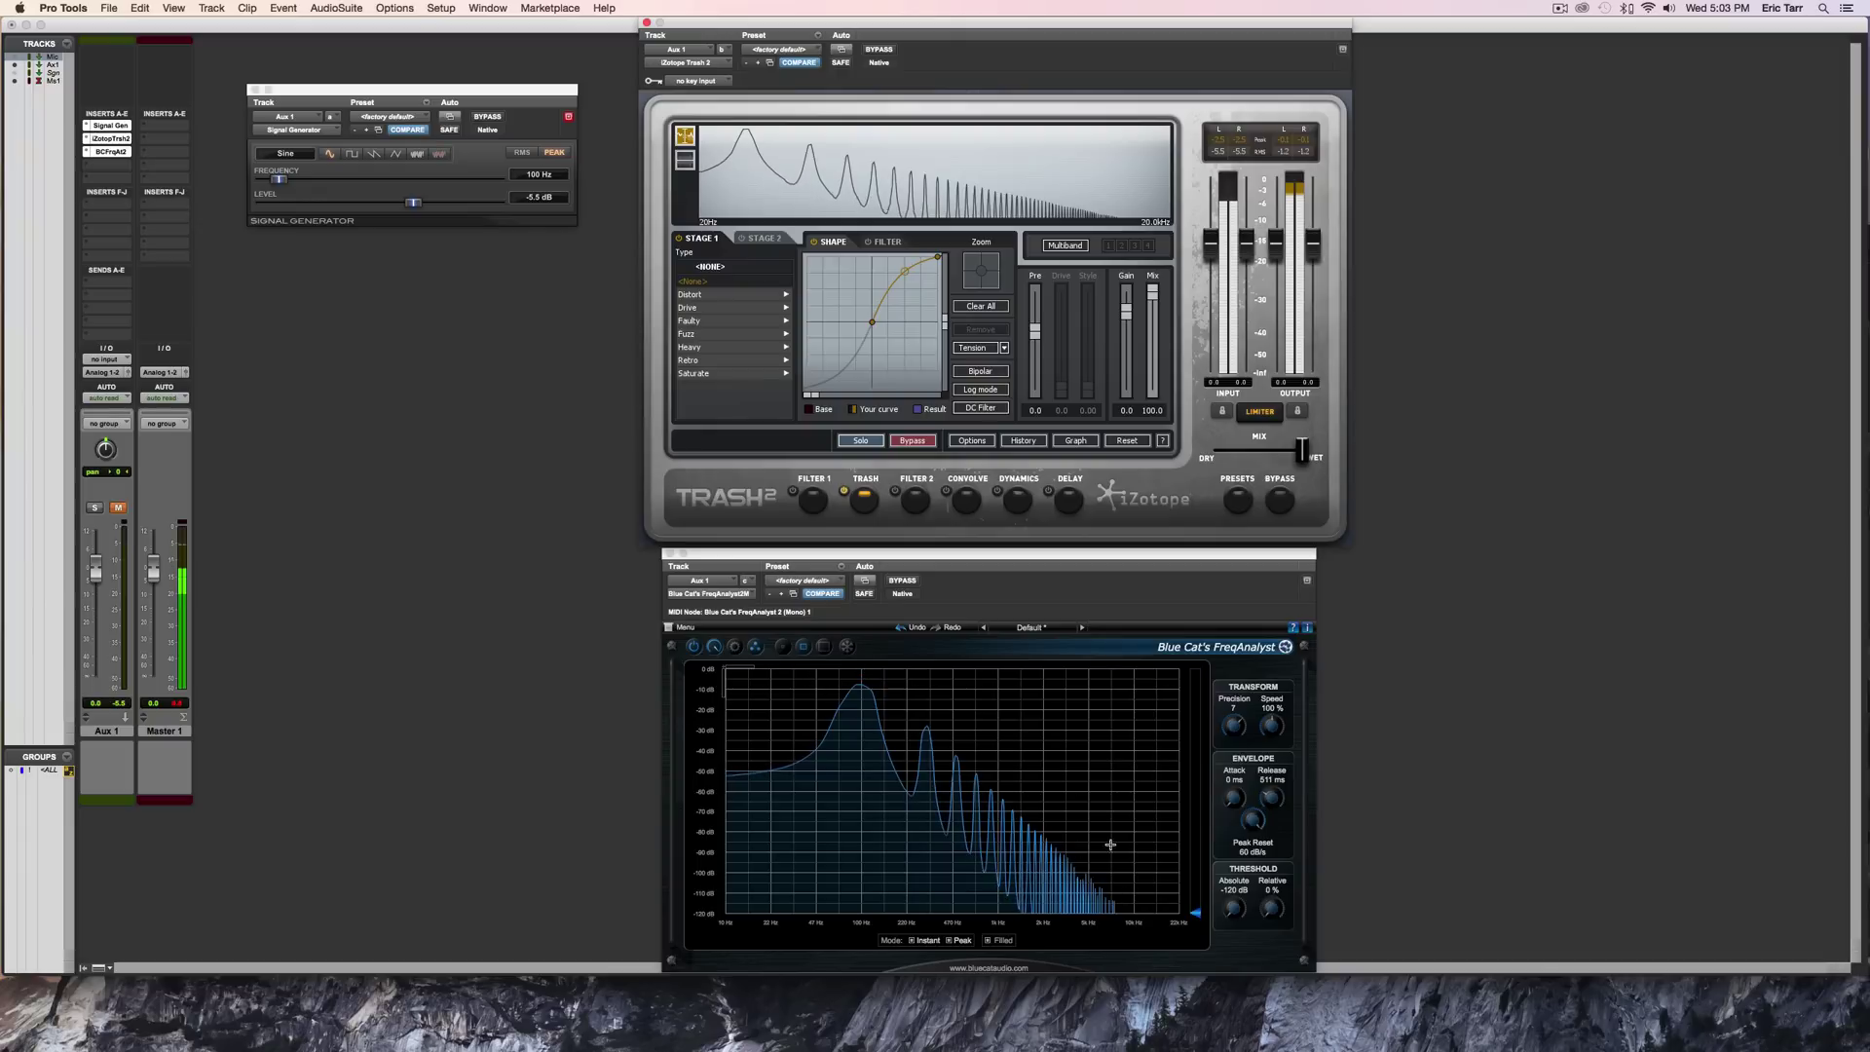
mouse_move(905, 272)
left_mouse_down()
mouse_move(910, 311)
mouse_move(902, 266)
left_mouse_up()
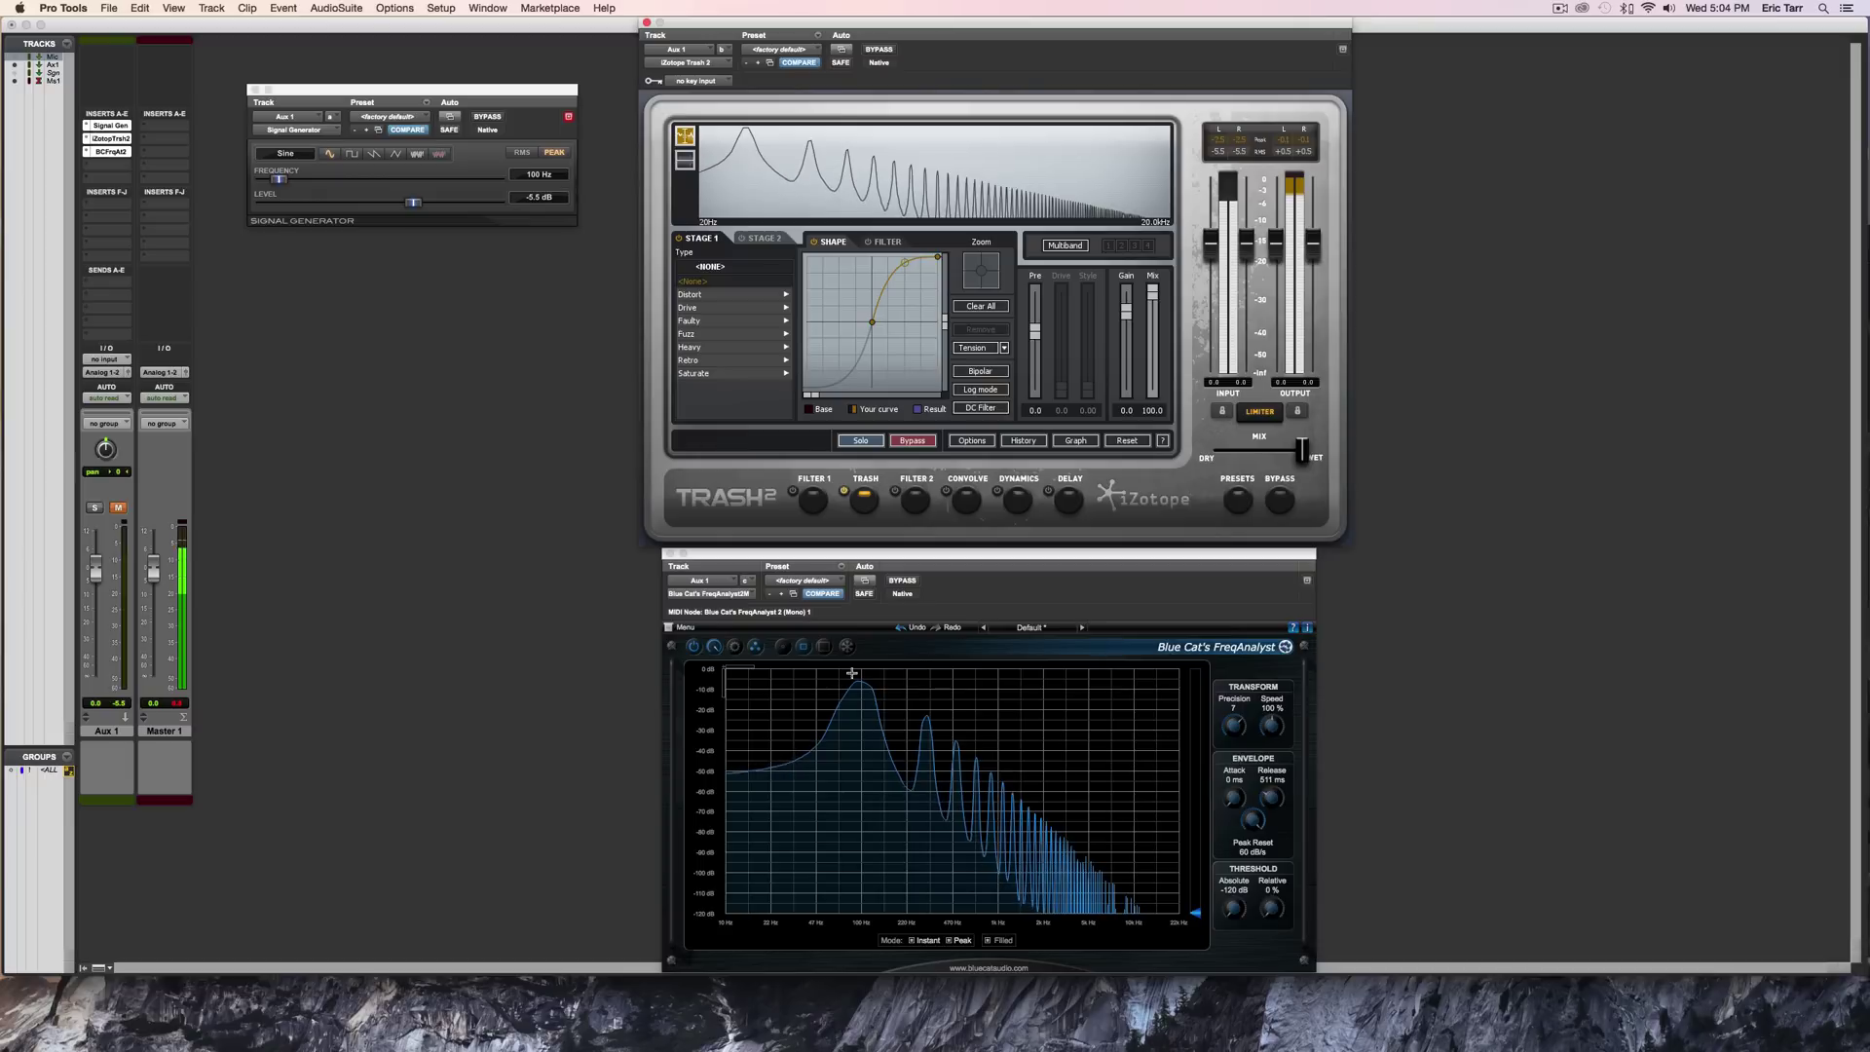
Clear the Trash 2 curve back to a straight diagonal and enable Bipolar editing.
left_click(982, 308)
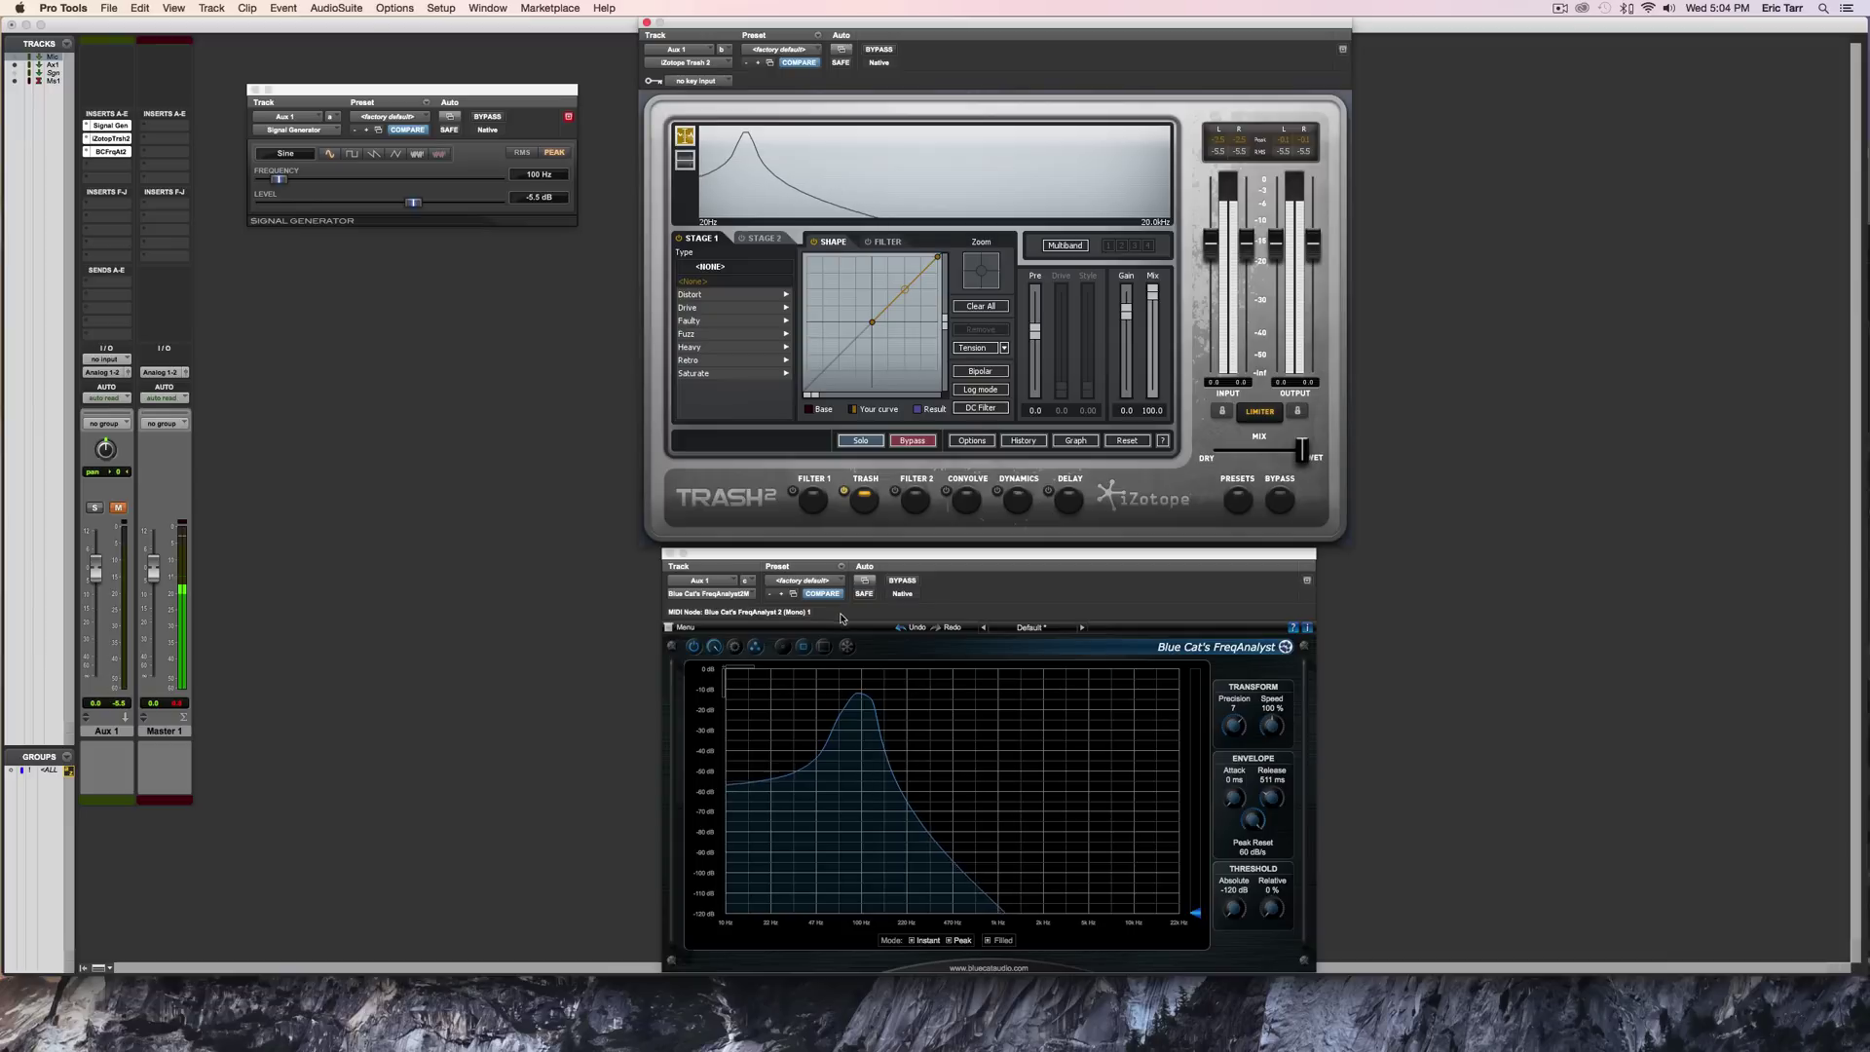
left_click(978, 372)
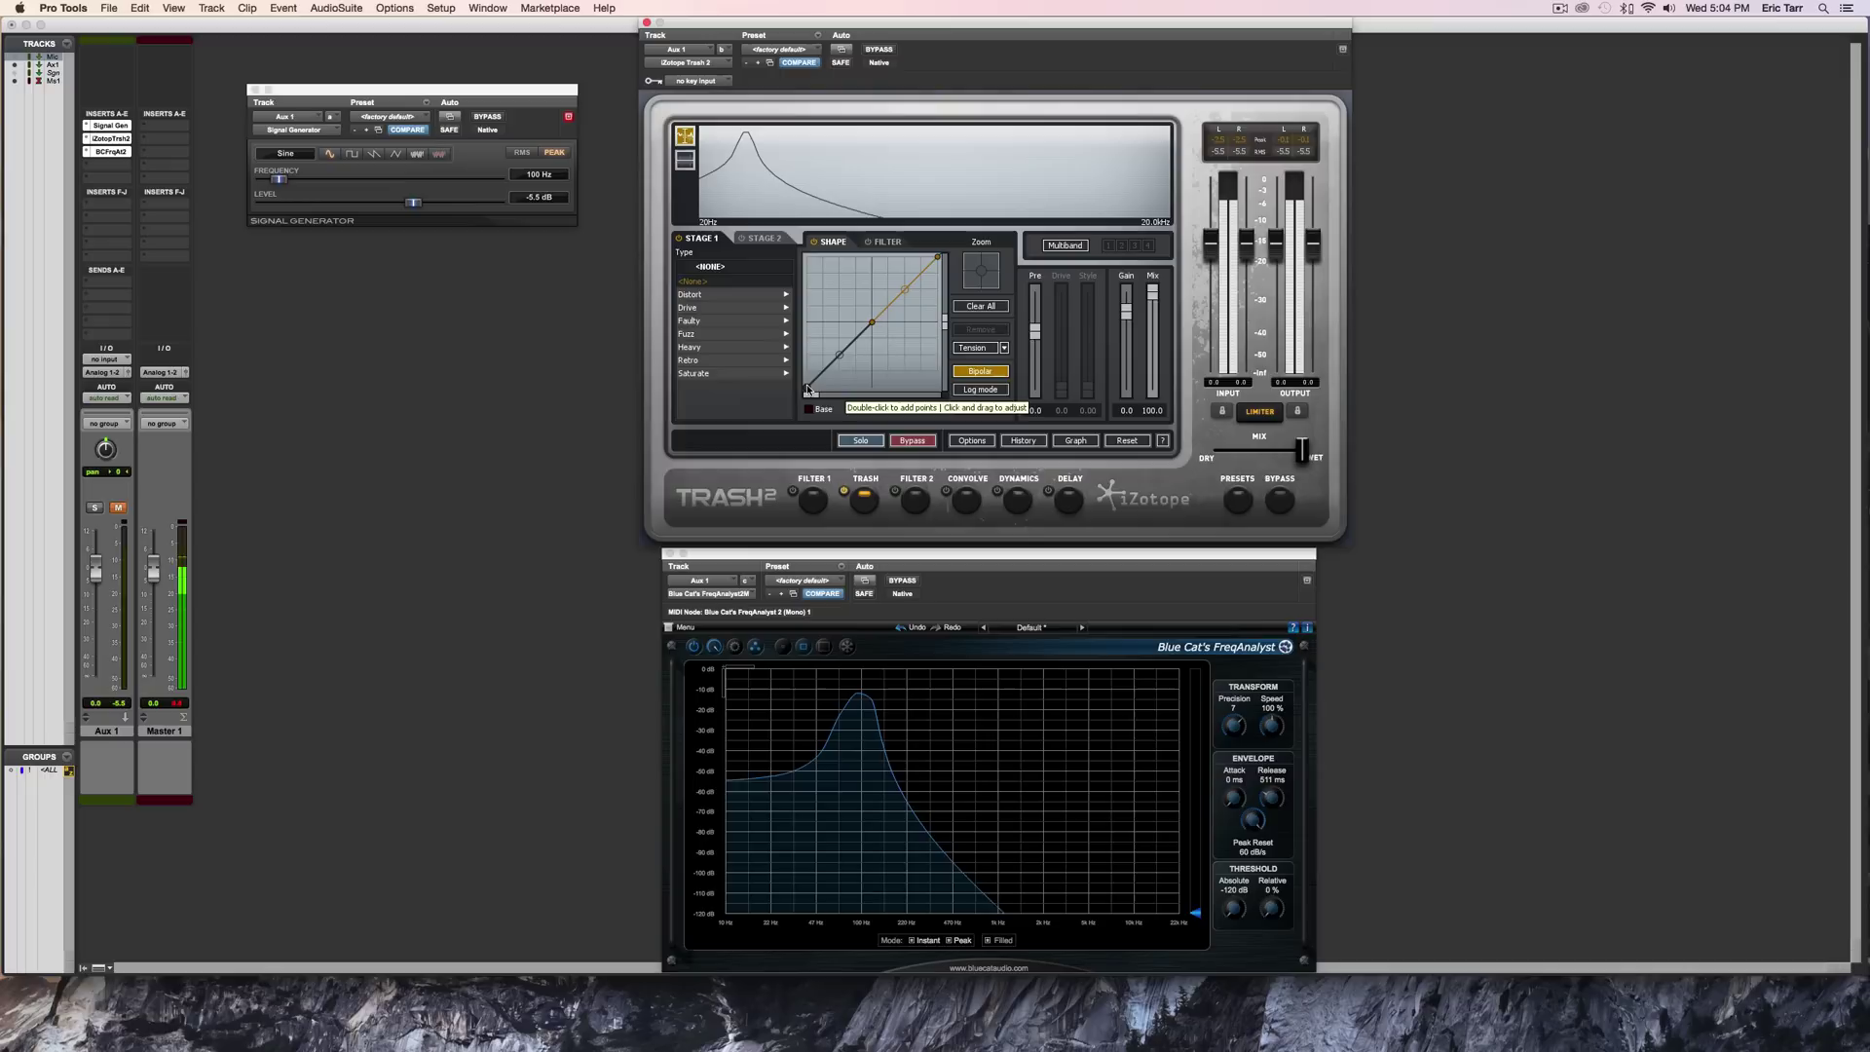
Lift the curve's bottom-left endpoint to the centre line, then up to the top-left corner.
left_click_drag(808, 387, 796, 326)
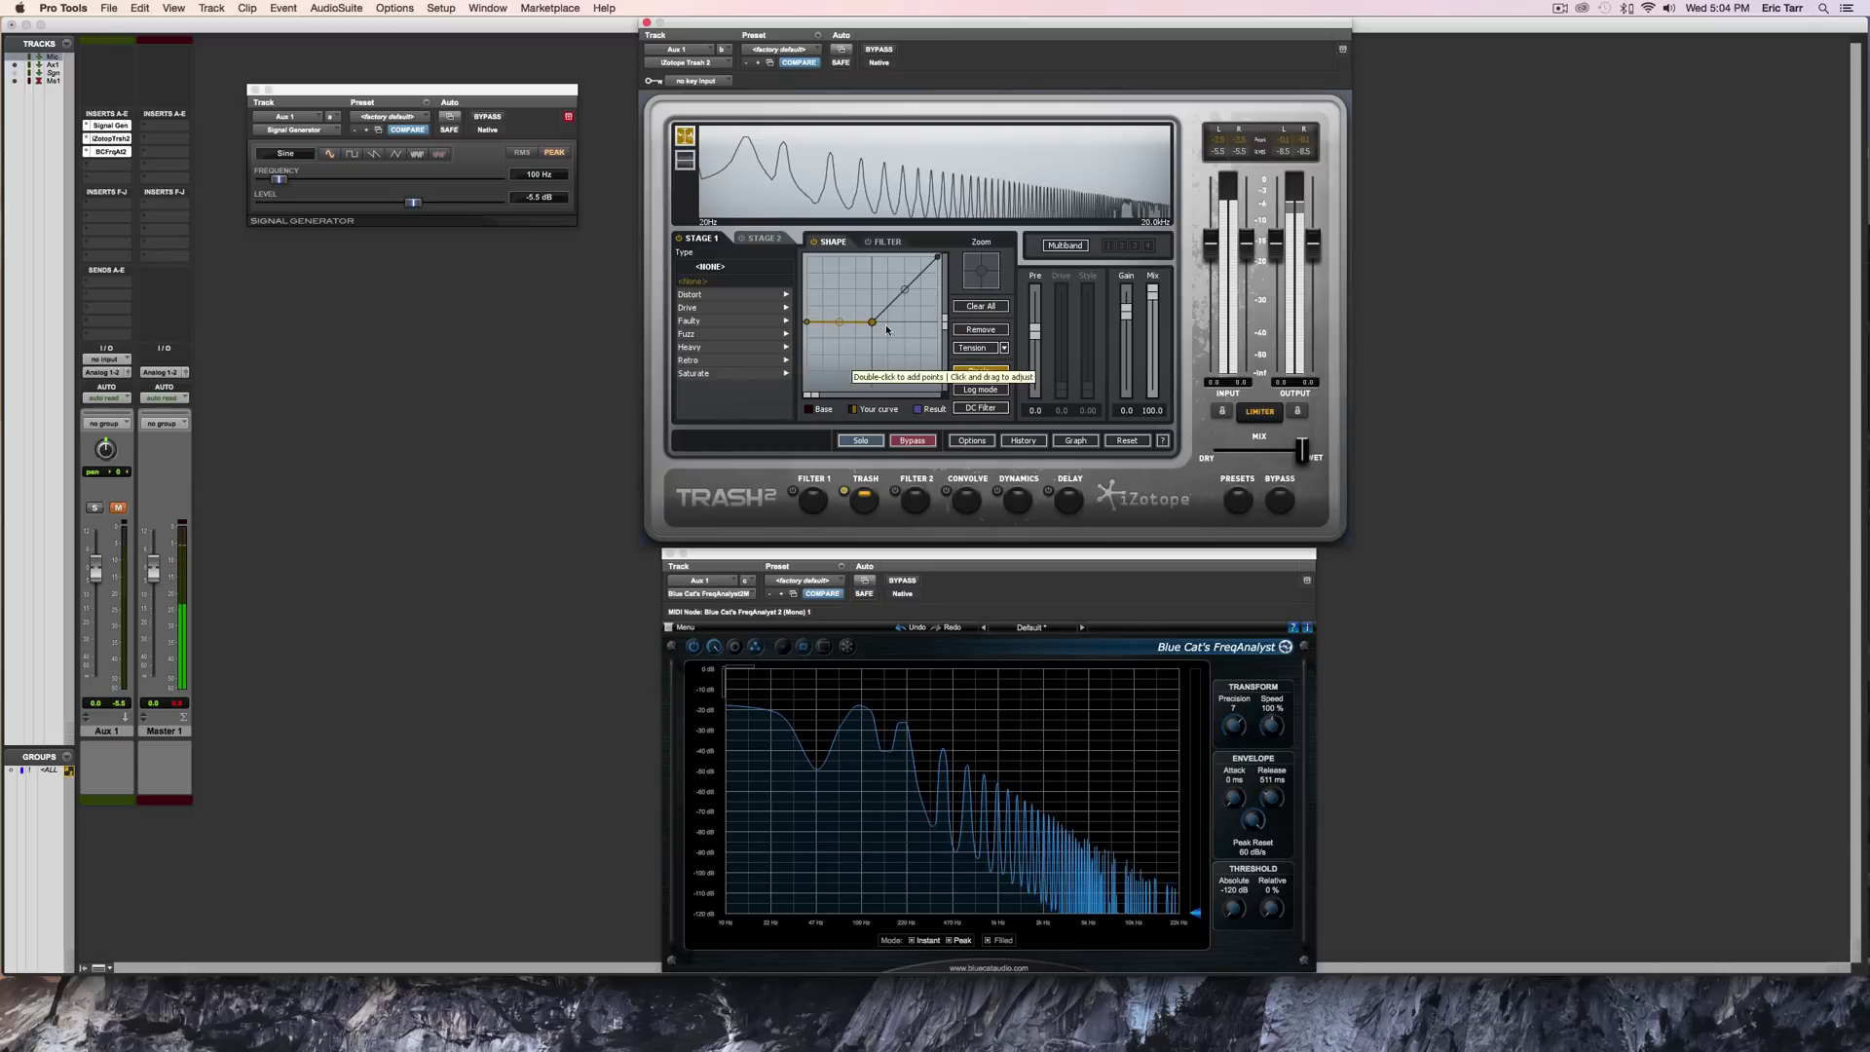
left_click_drag(807, 322, 799, 256)
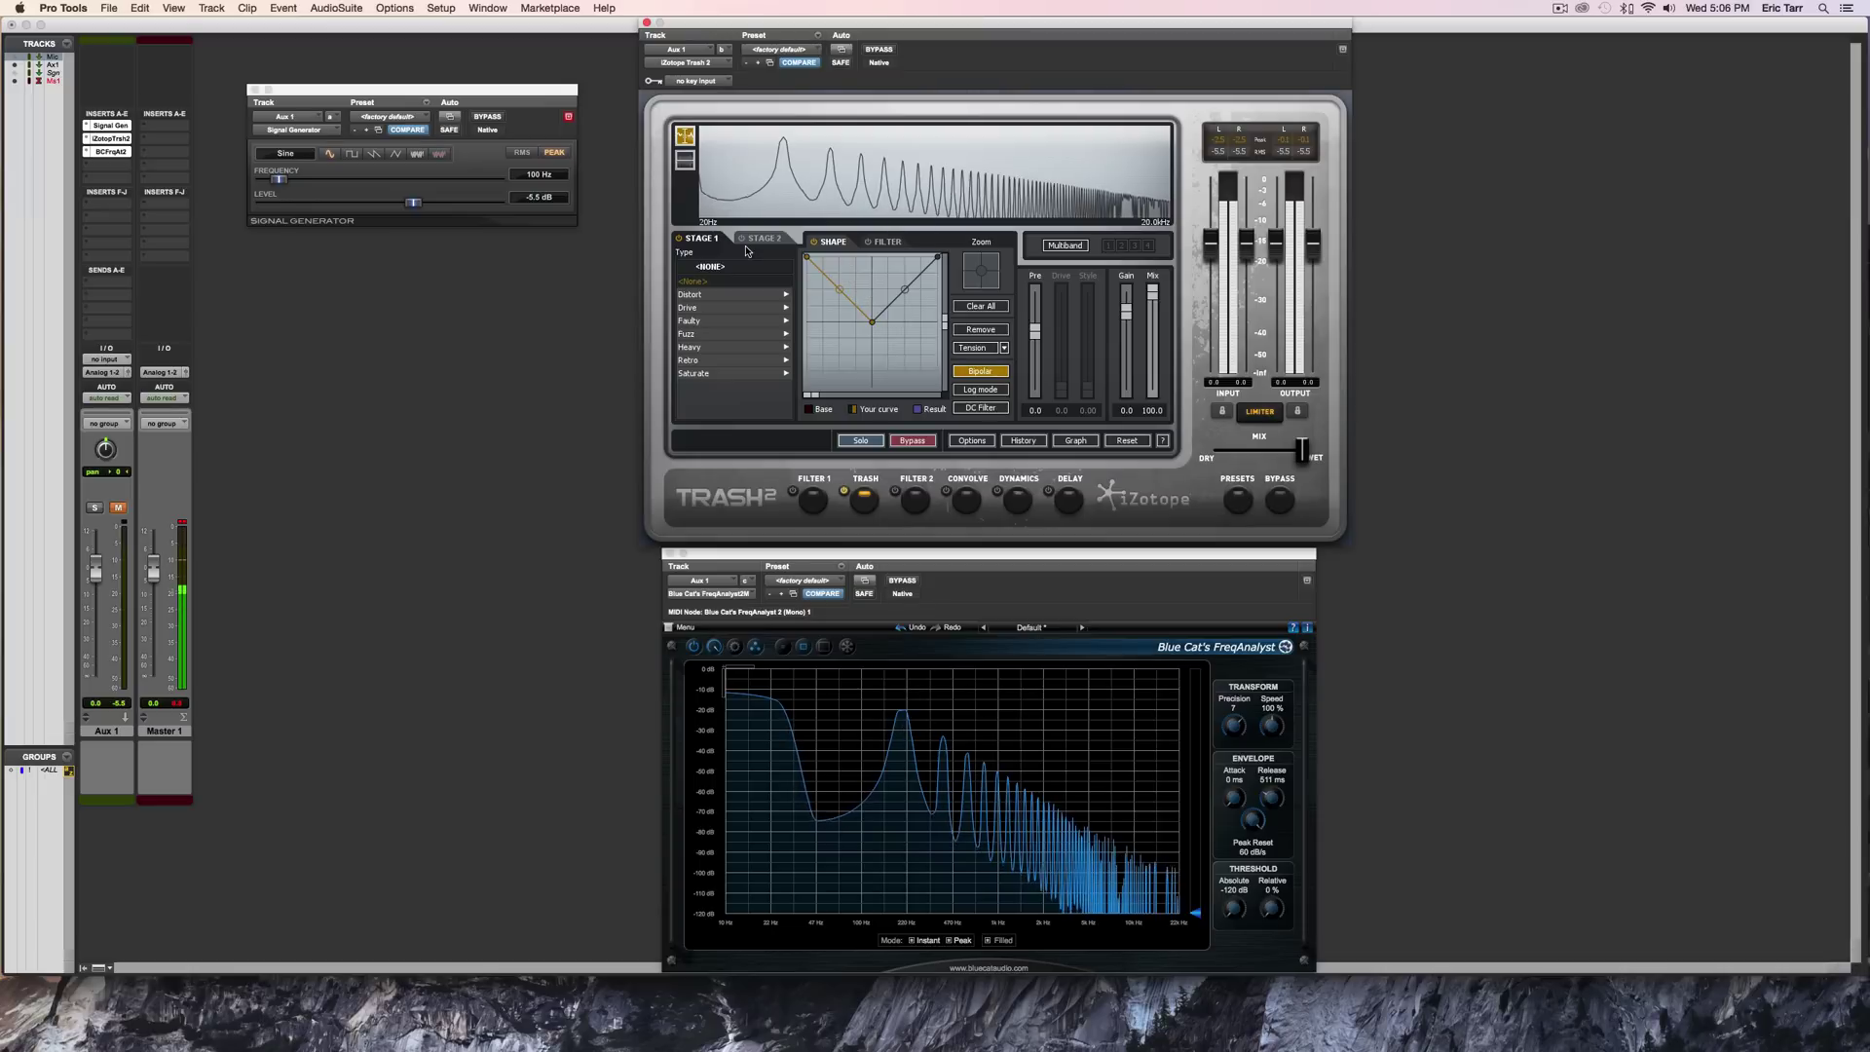
Pull the top-left node down to the centre line so the left half lies flat.
left_click_drag(809, 257, 789, 326)
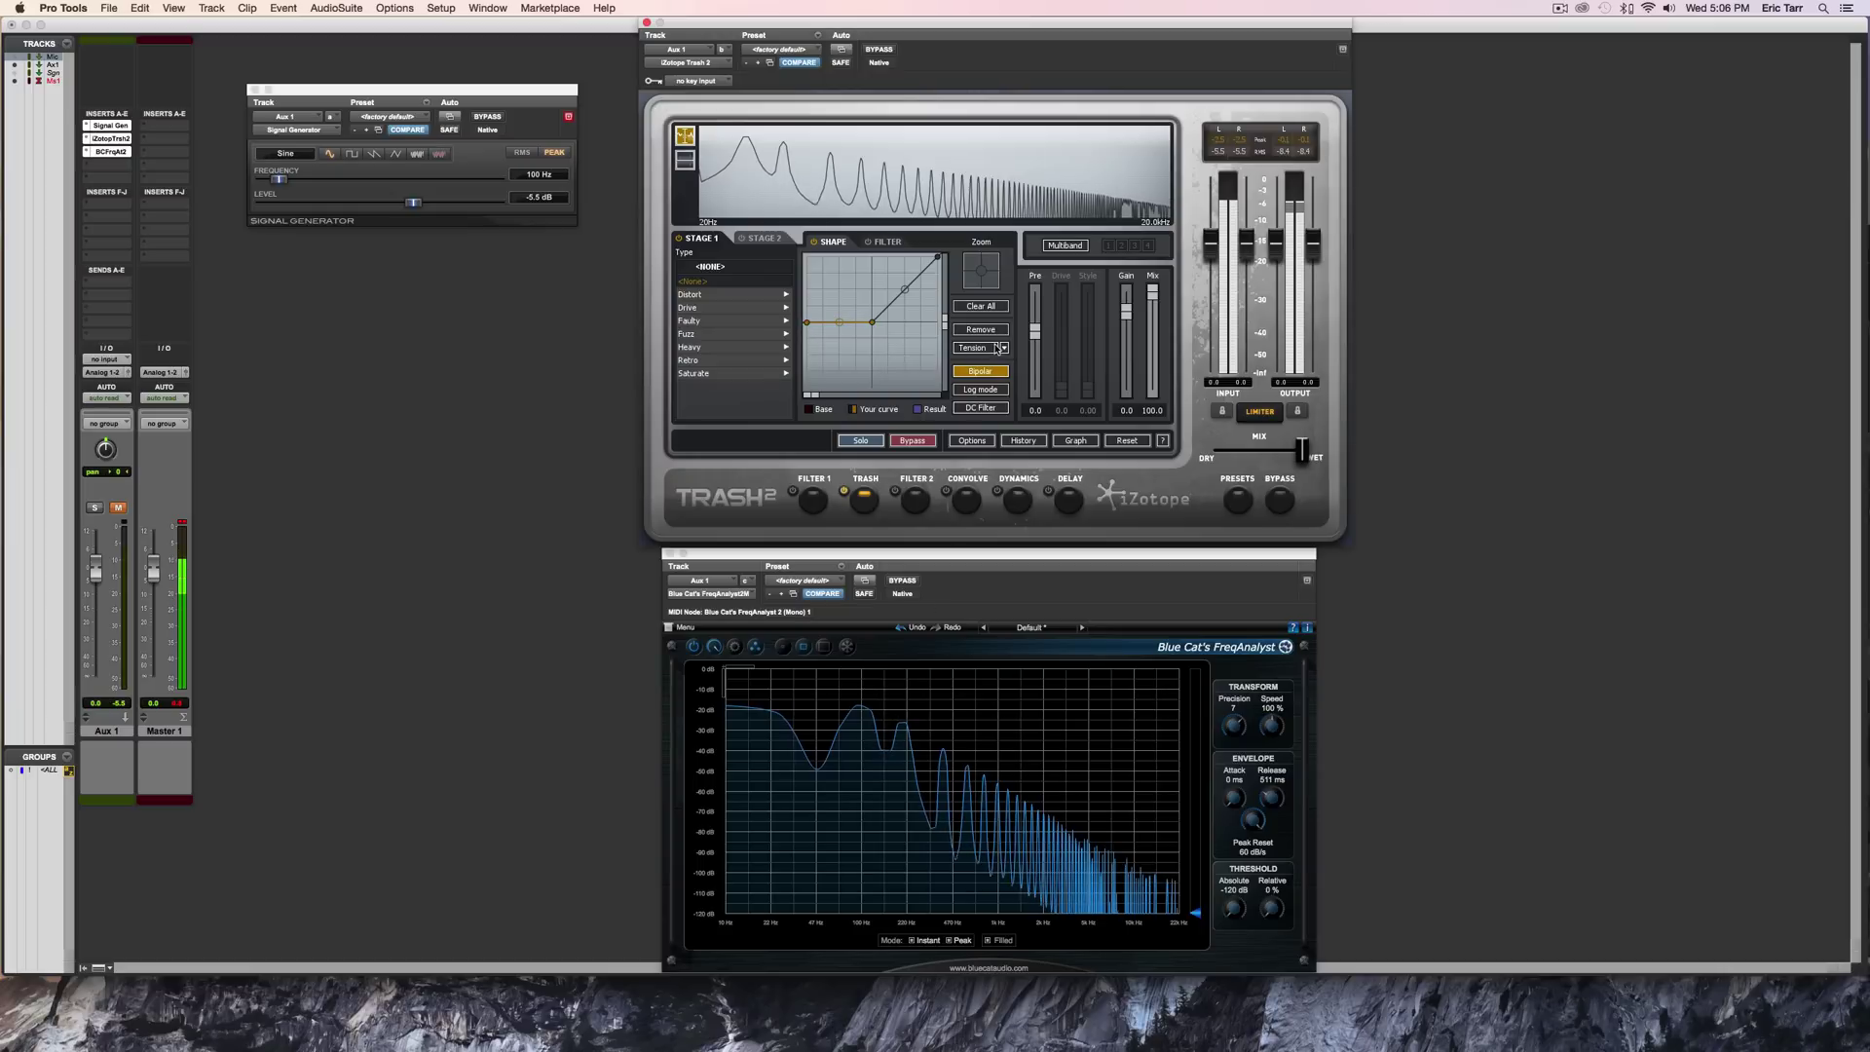
Bow the right segment upward, then select the left node and drag the flat segment lower.
left_click_drag(905, 290, 905, 270)
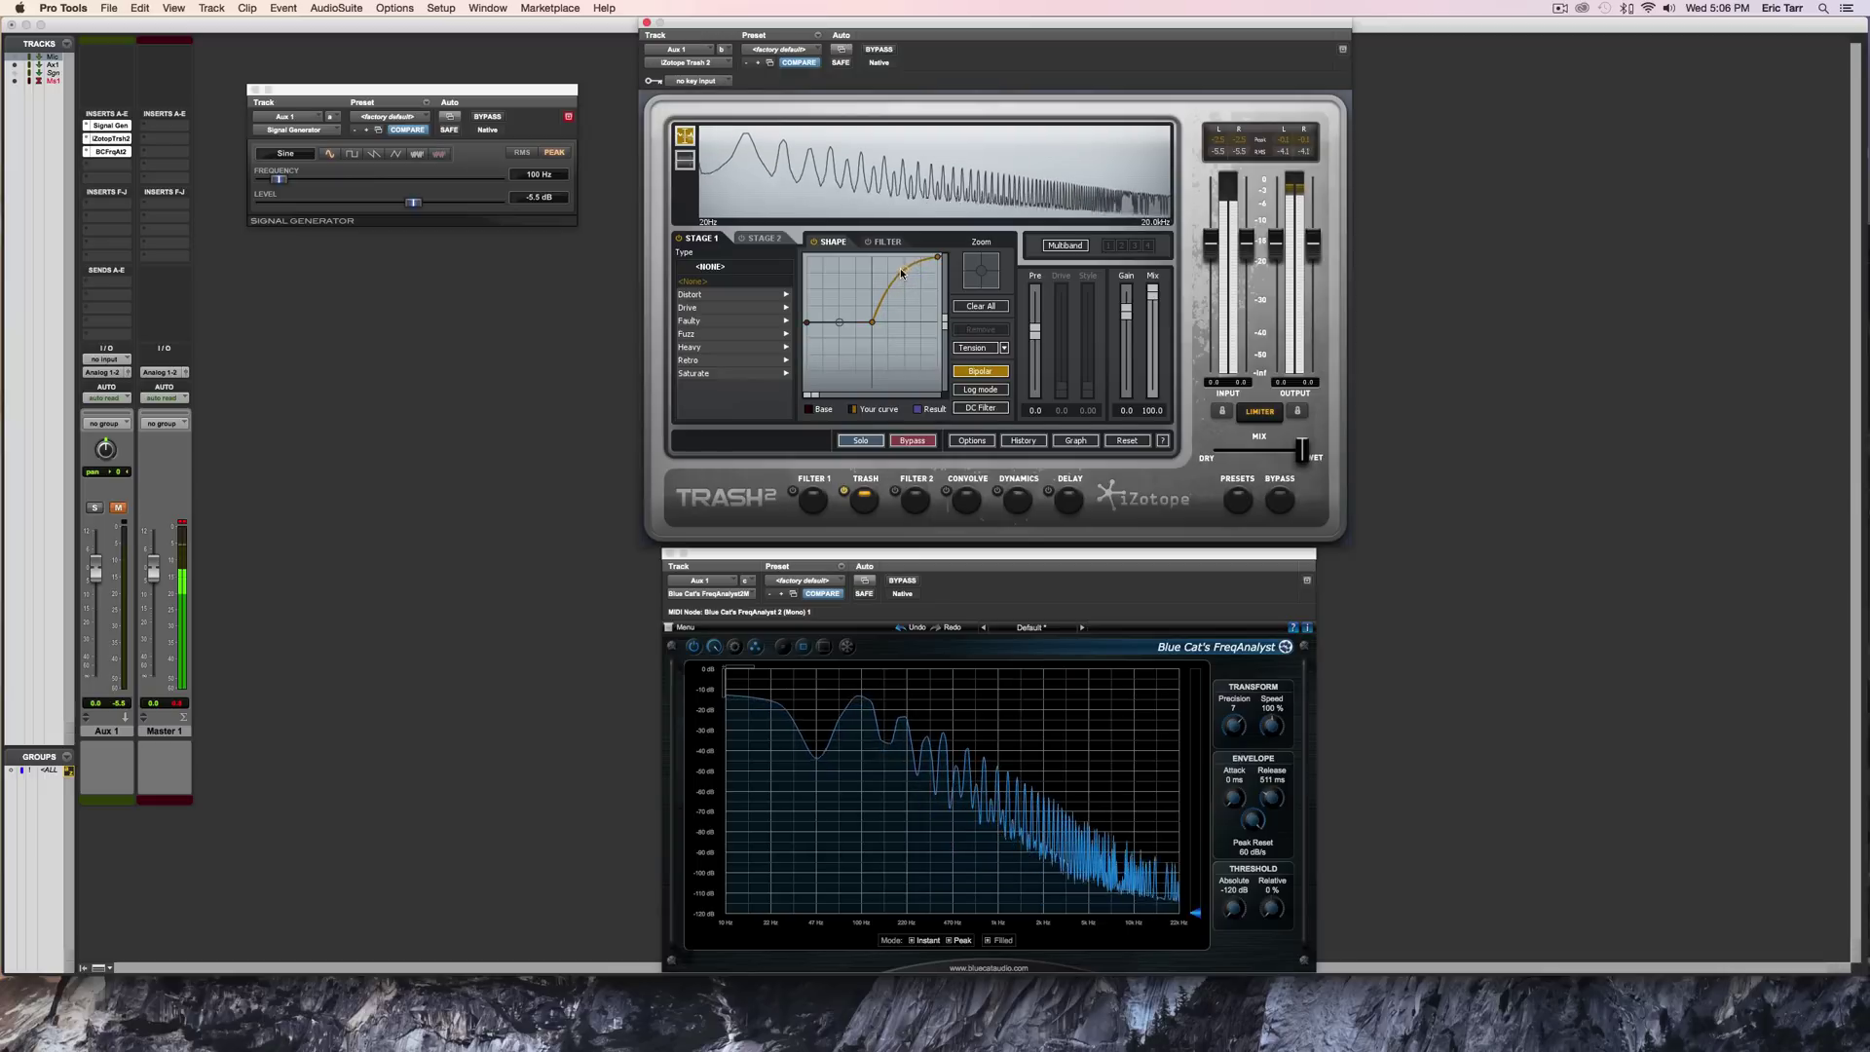
left_click(839, 323)
left_click_drag(837, 326, 846, 342)
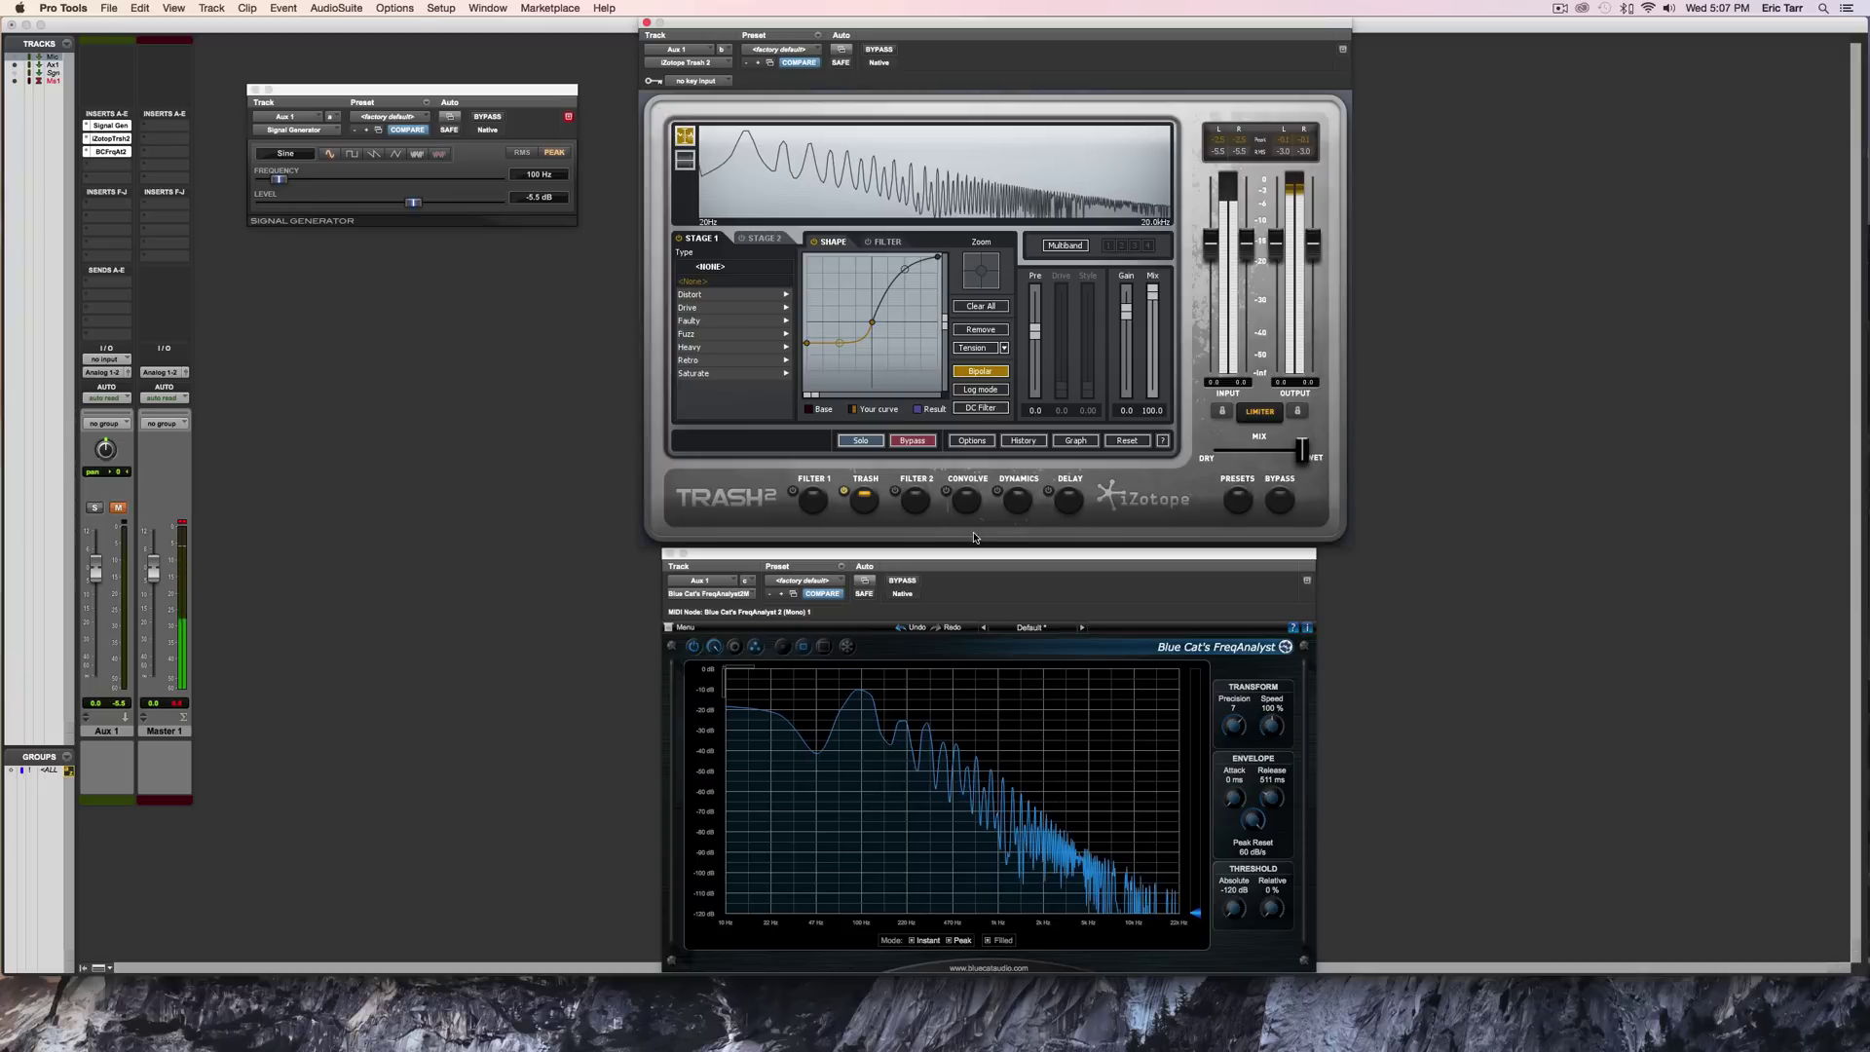
Reload FreqAnalyst's Default preset, clear the Trash 2 curve, and toggle Bipolar off and back on.
left_click(1039, 626)
left_click(981, 306)
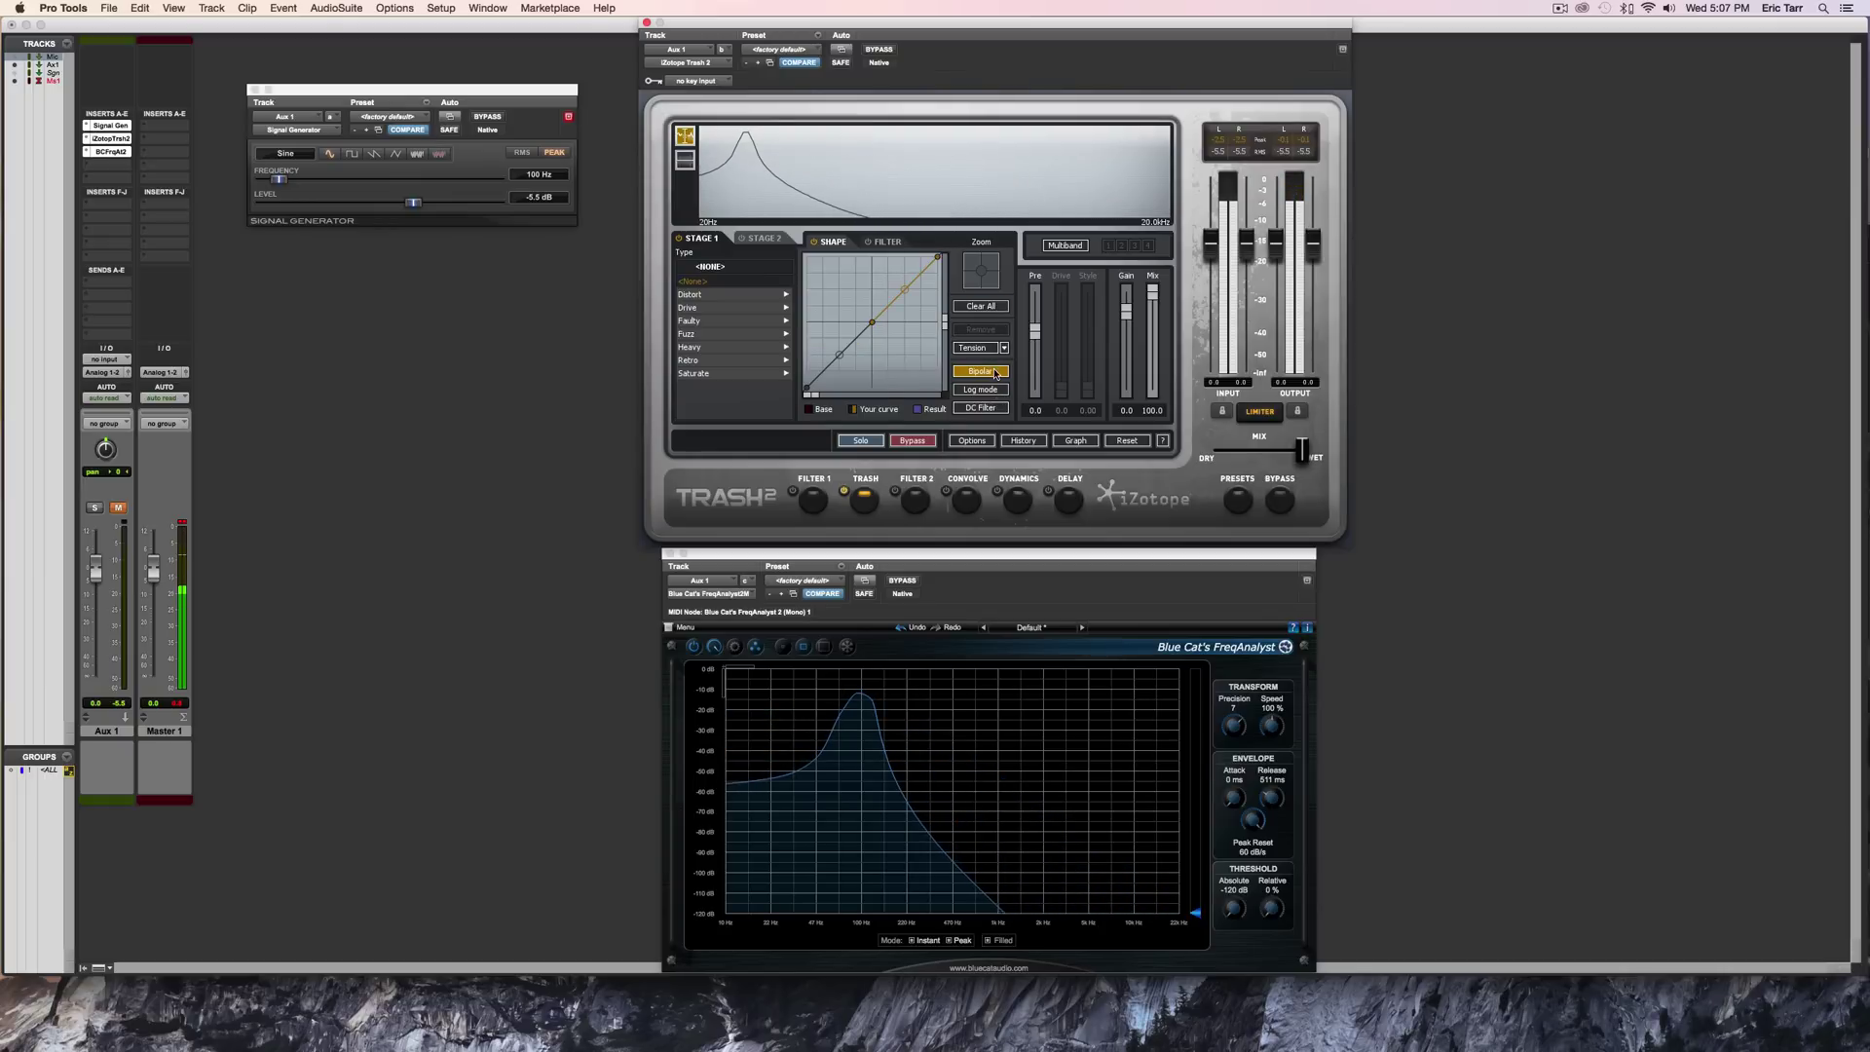
left_click(996, 373)
left_click(995, 374)
Drag the curve into a V, bend its right half down, then clear it back to straight.
left_click_drag(807, 389, 806, 257)
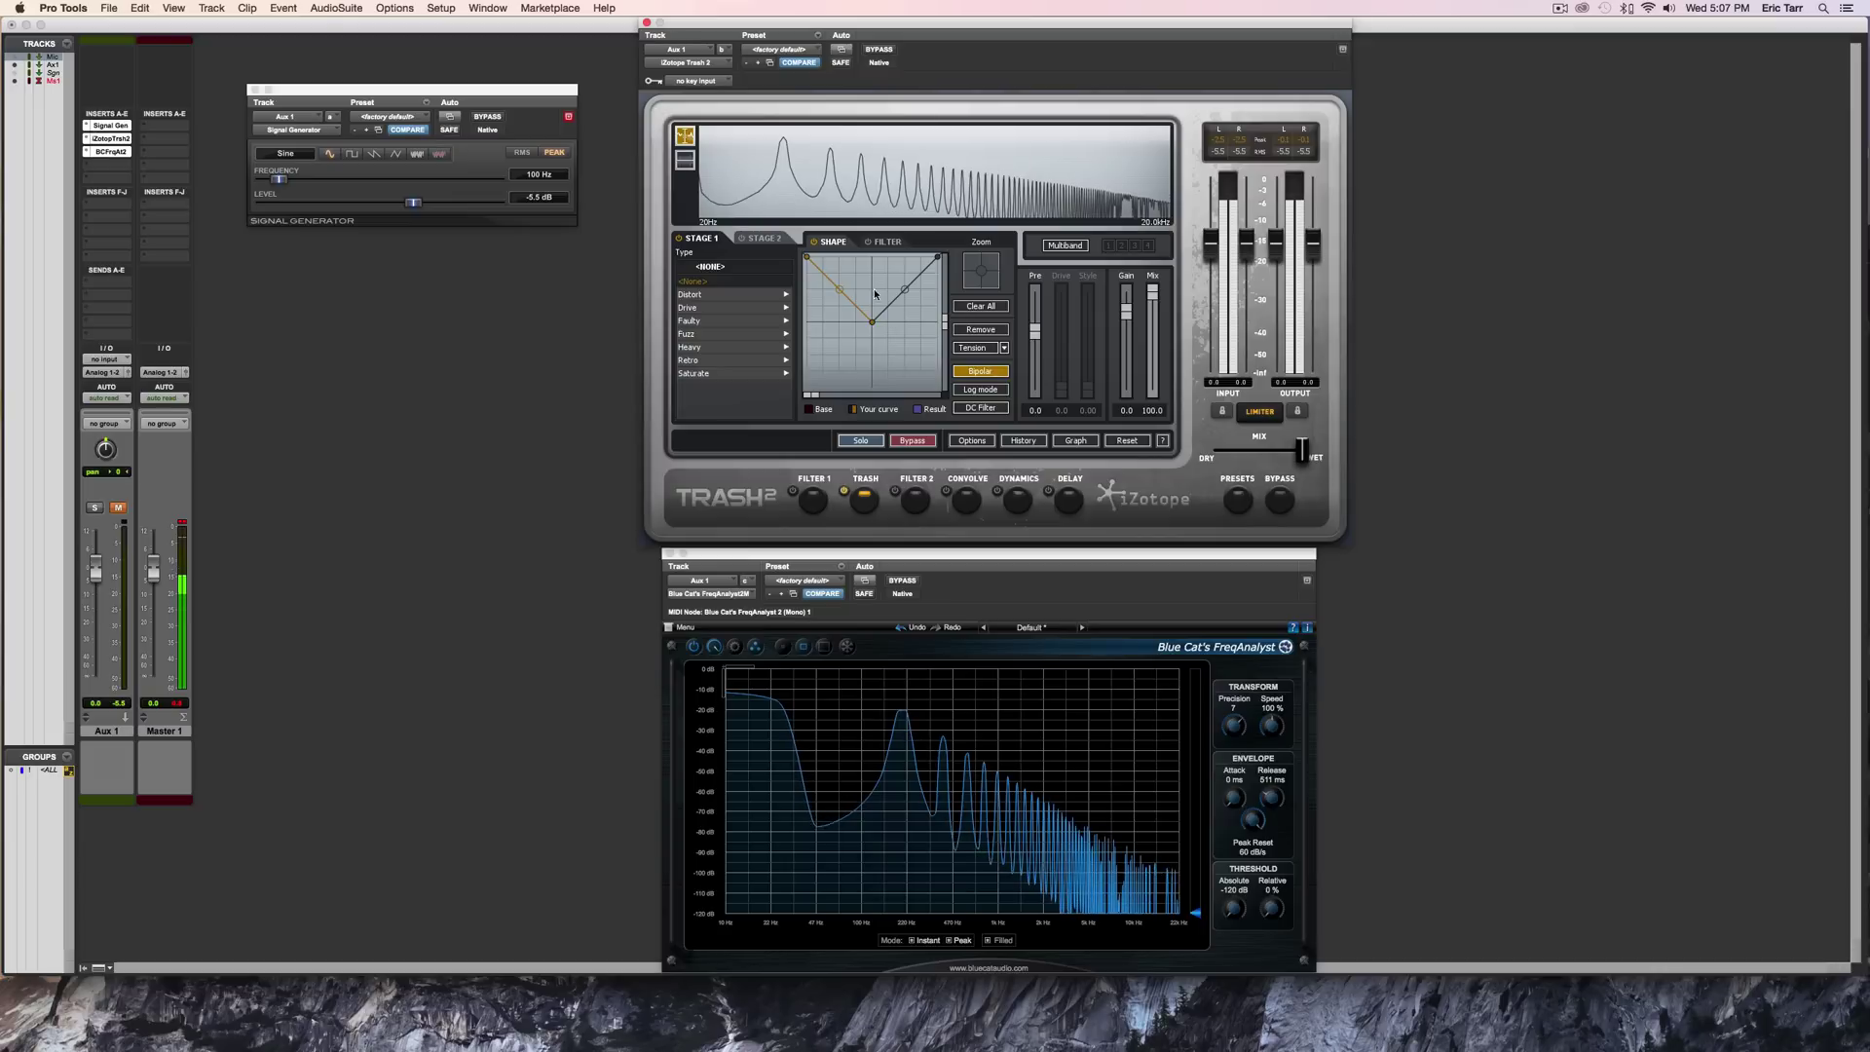
left_click_drag(906, 286, 826, 306)
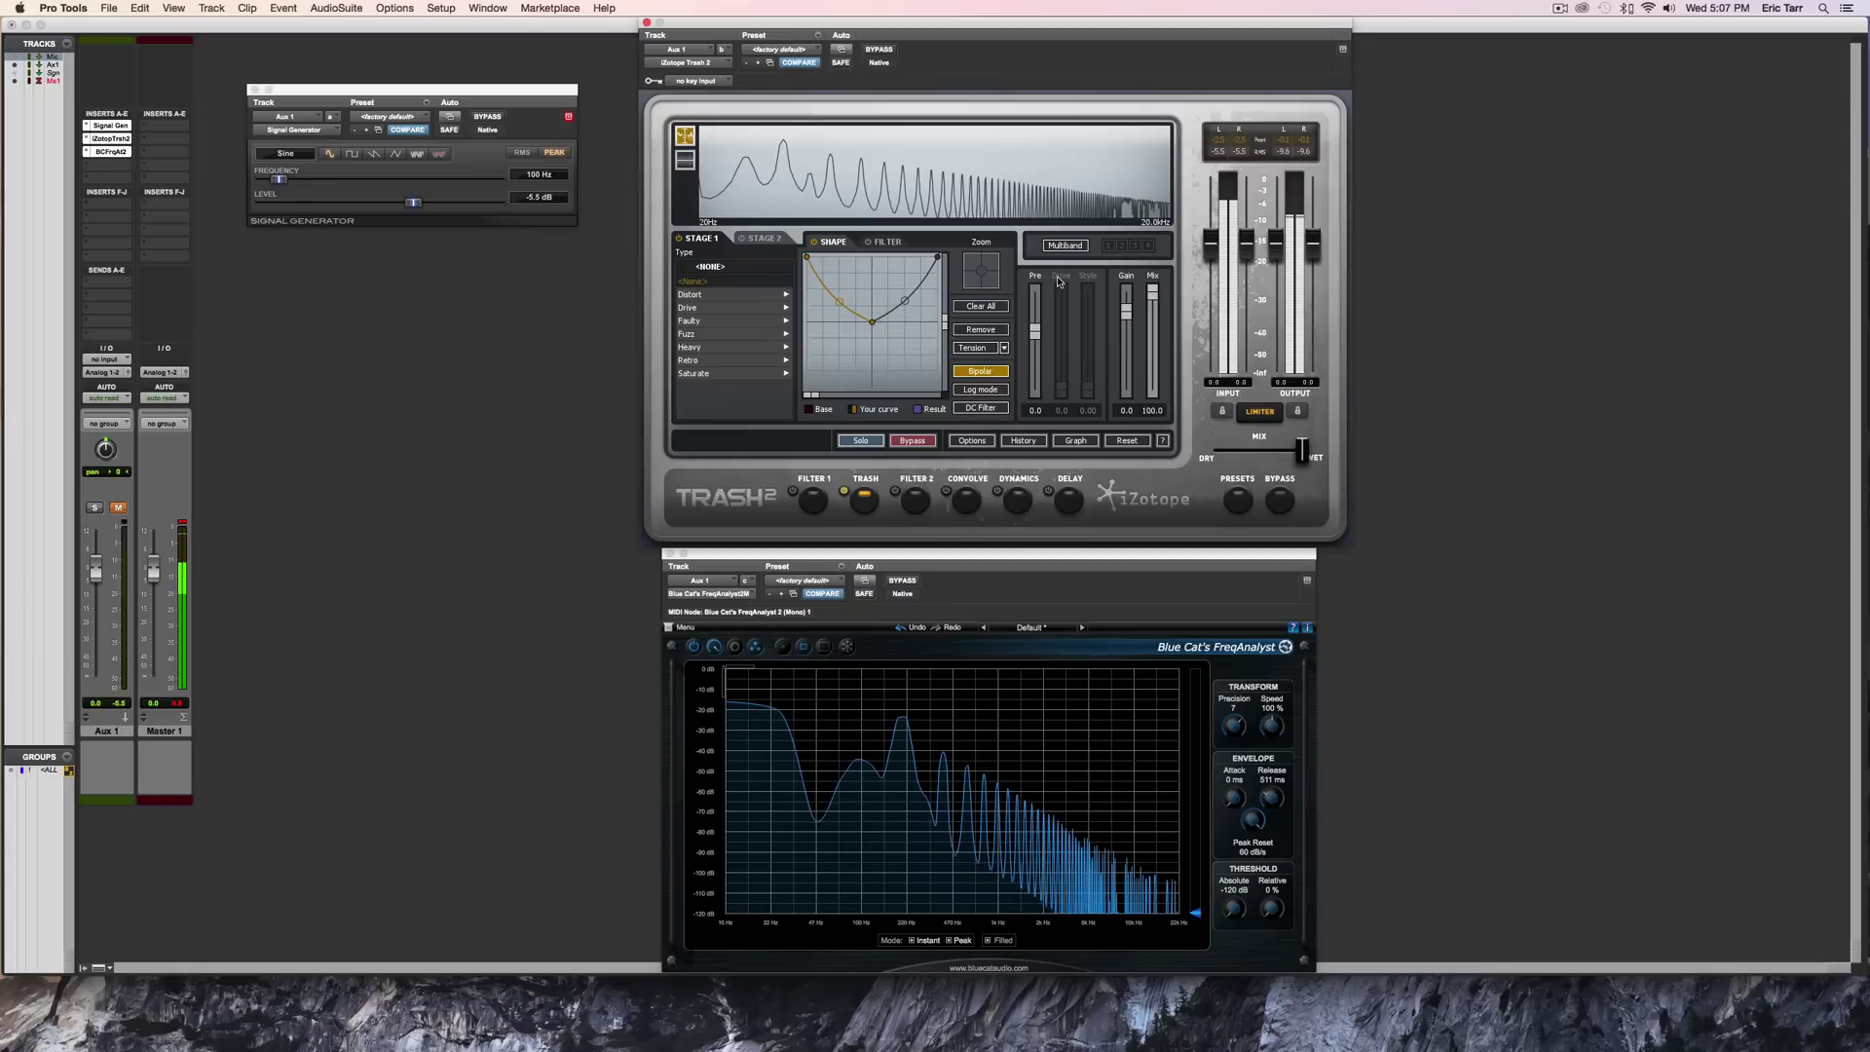
left_click(989, 308)
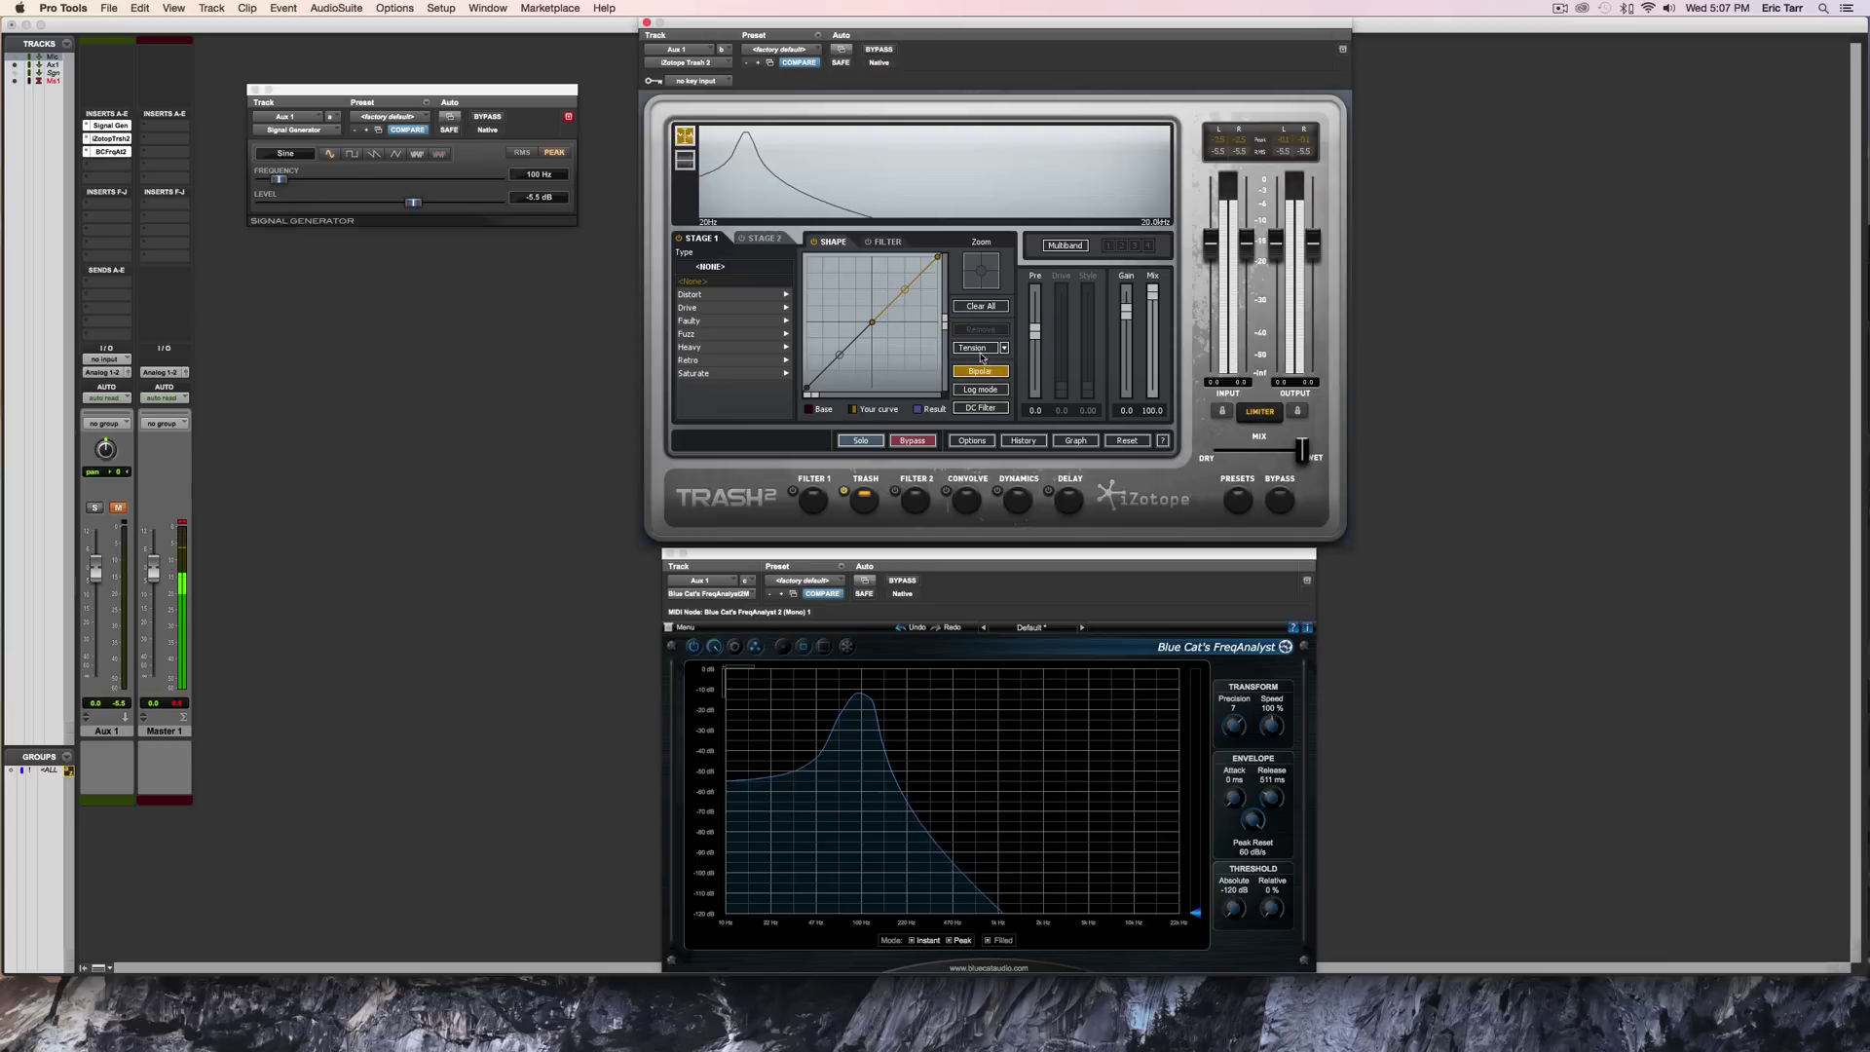
Raise the upper curve point to bow the shape upward, and turn Bipolar editing off.
left_click_drag(903, 290, 905, 281)
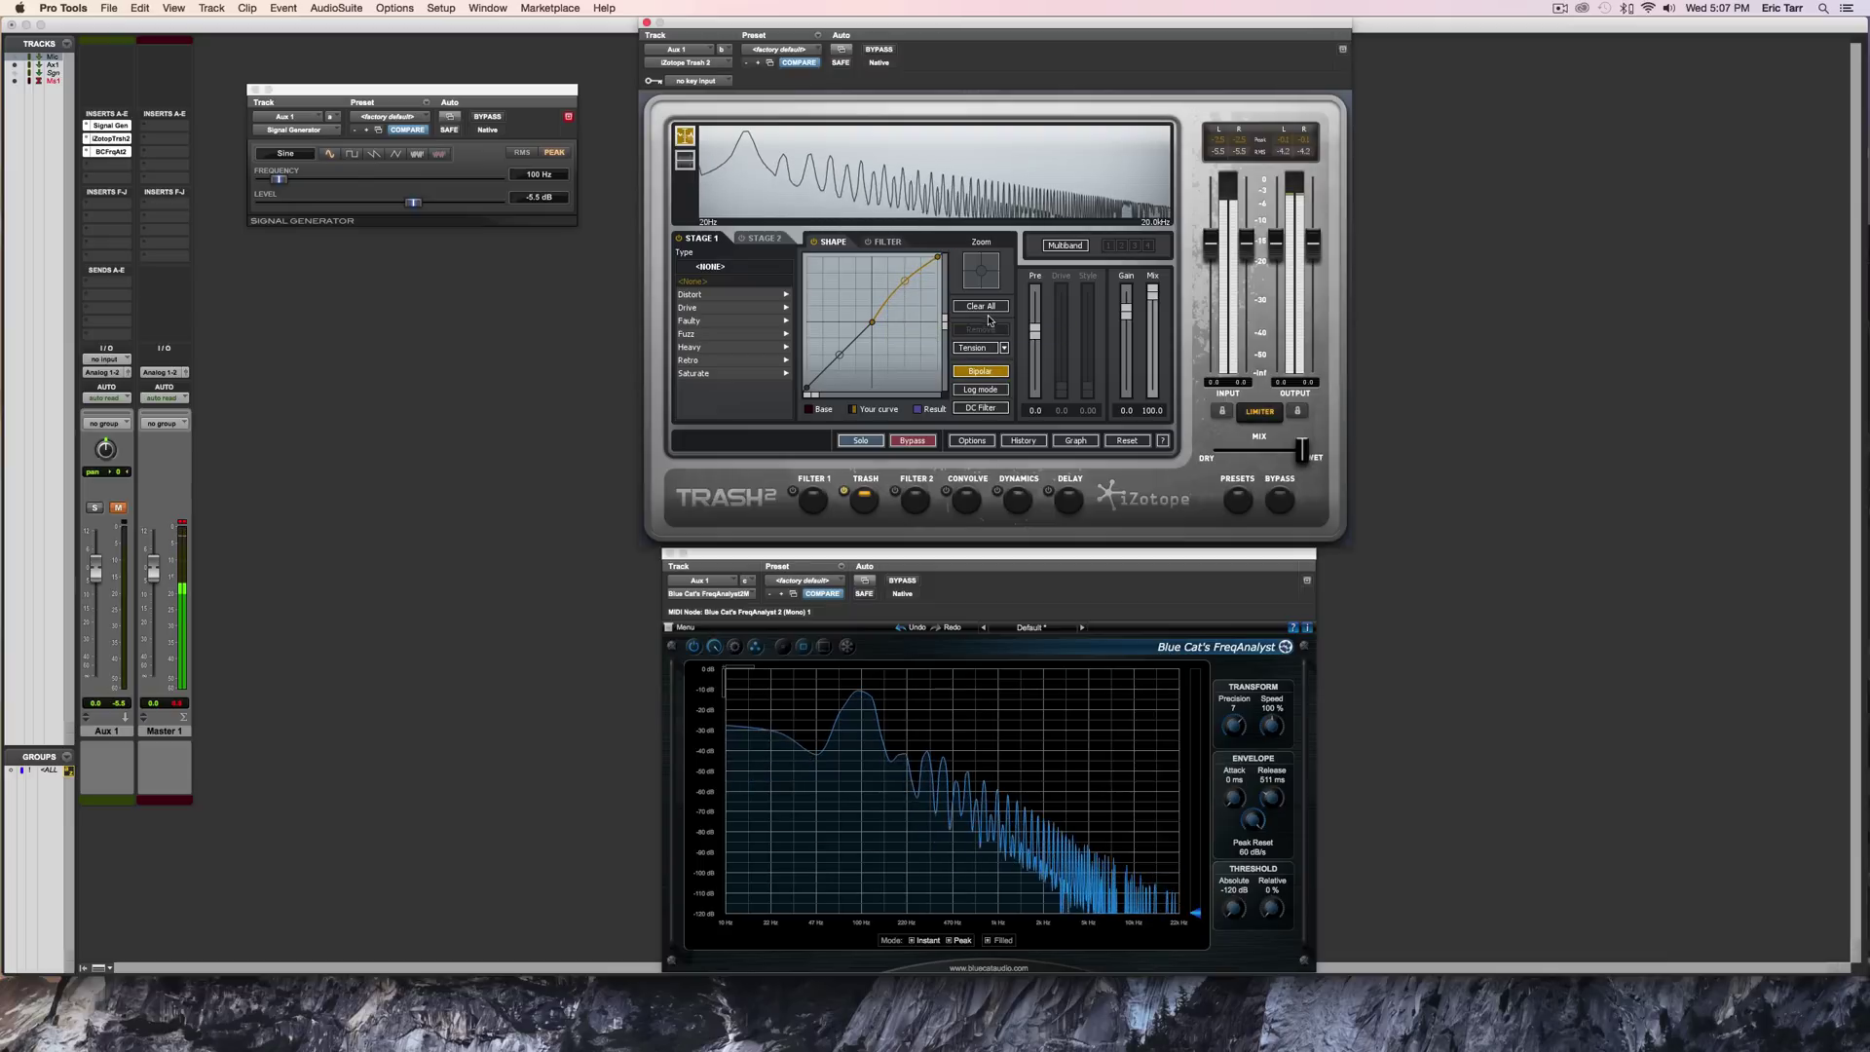
left_click(993, 375)
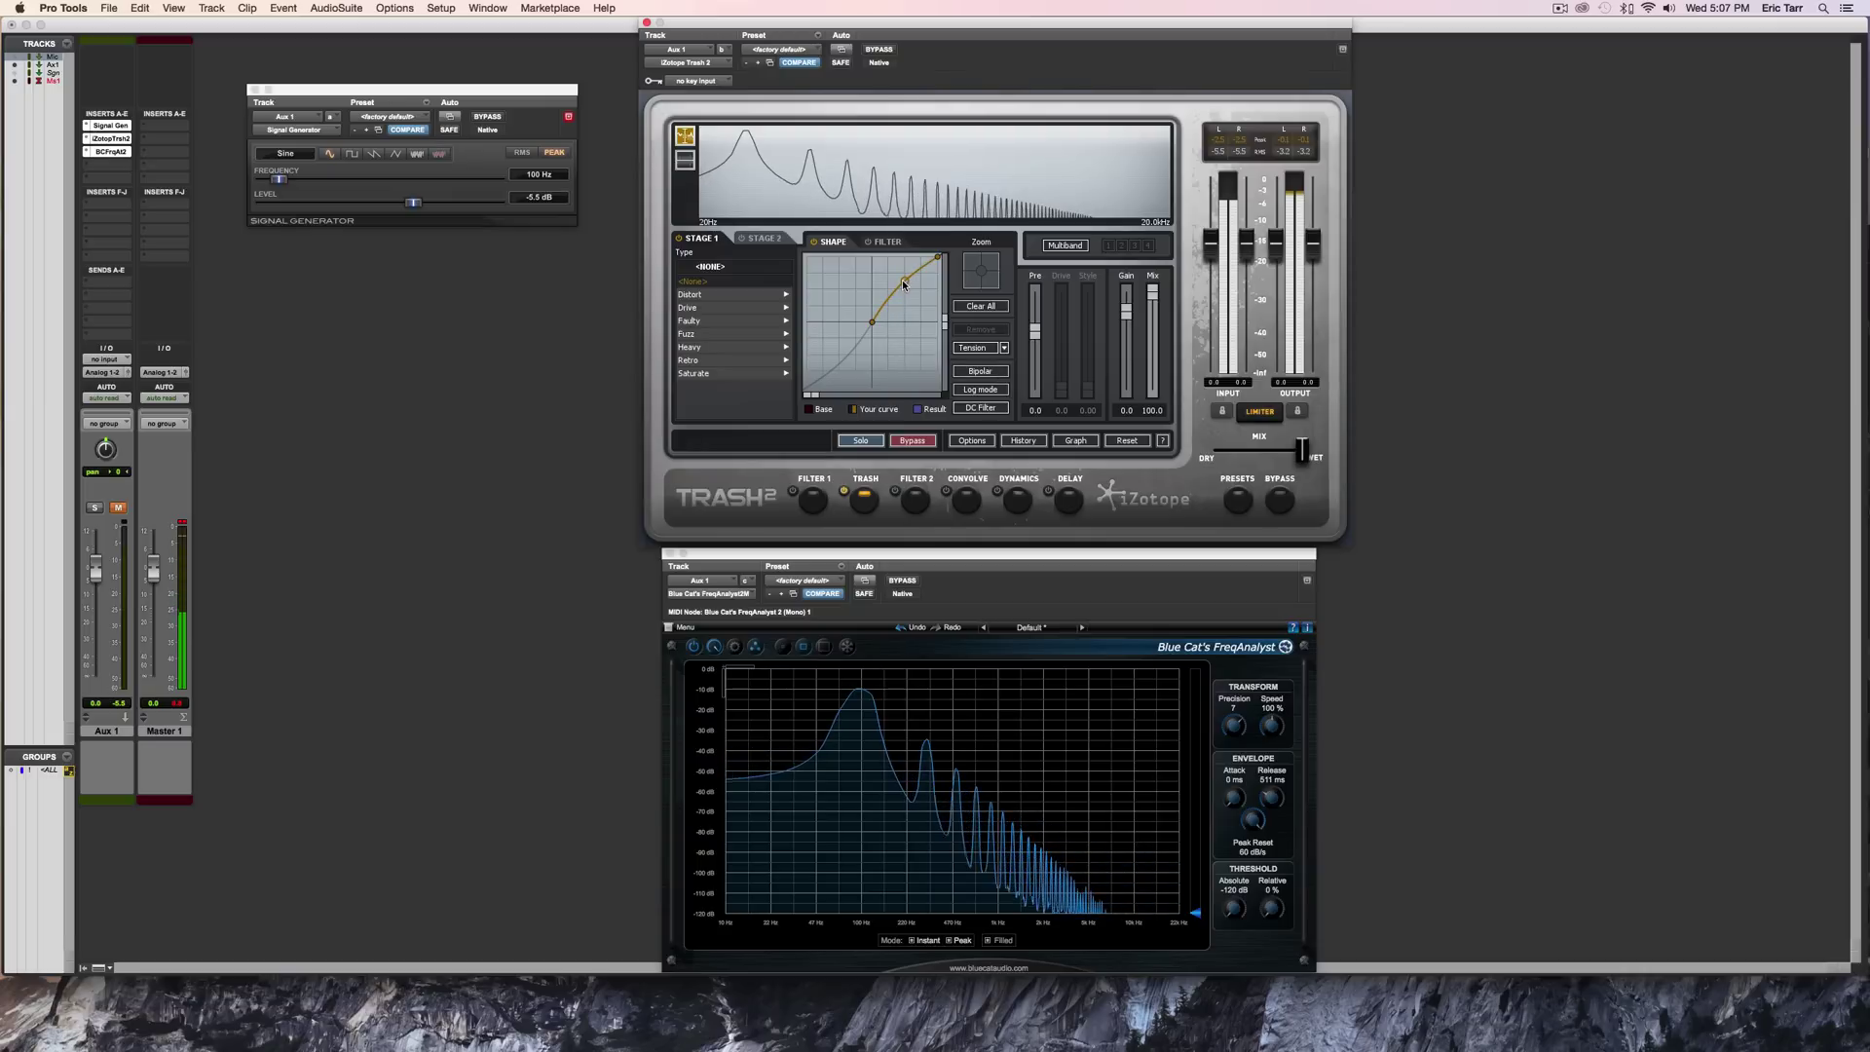